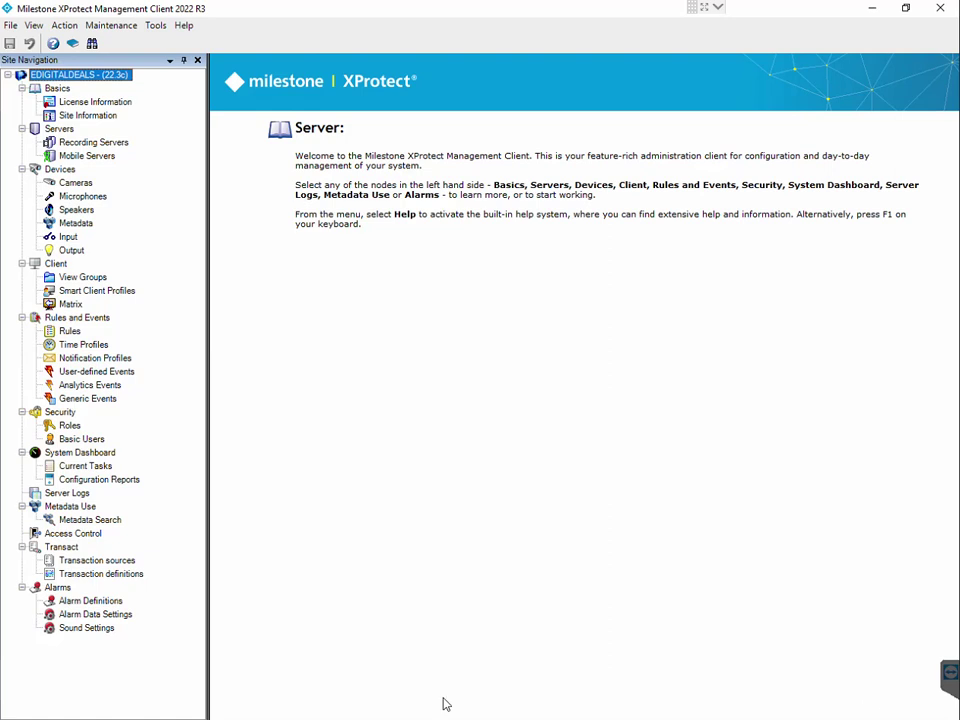
# Step: Open Alarm Definitions and view the Archive storage offline alarm's triggering event options
pyautogui.click(62, 600)
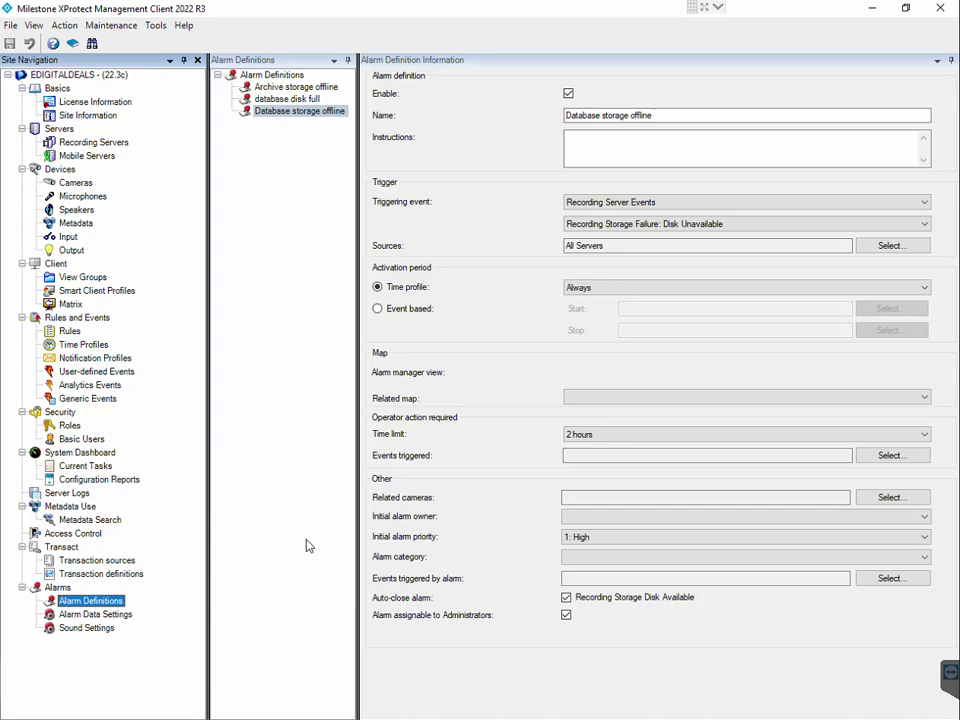
pyautogui.click(279, 79)
pyautogui.rightClick(279, 80)
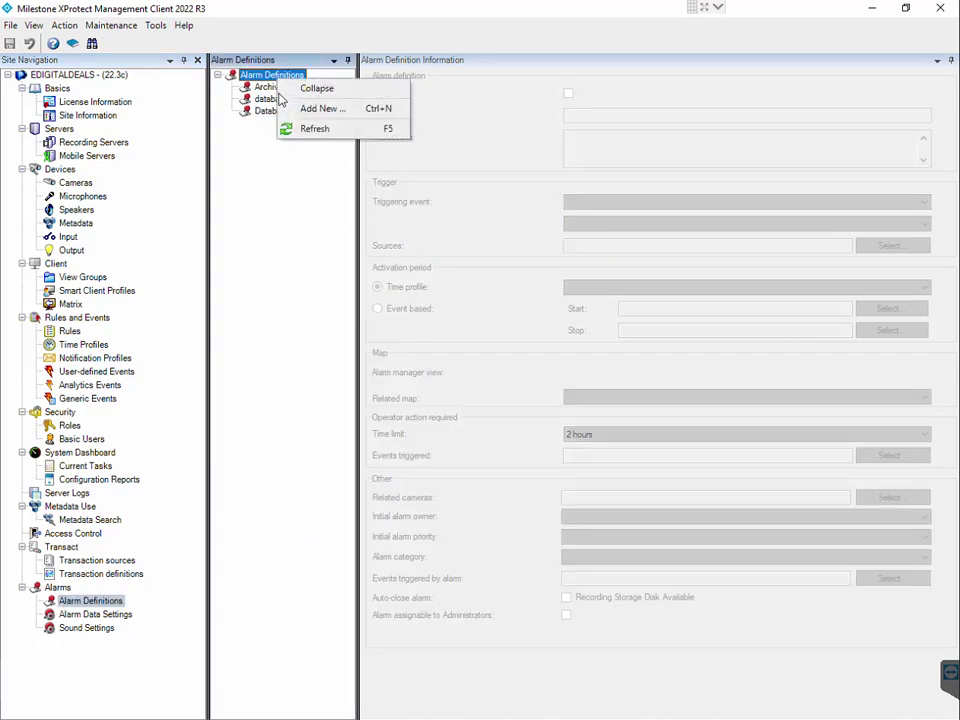
pyautogui.click(291, 215)
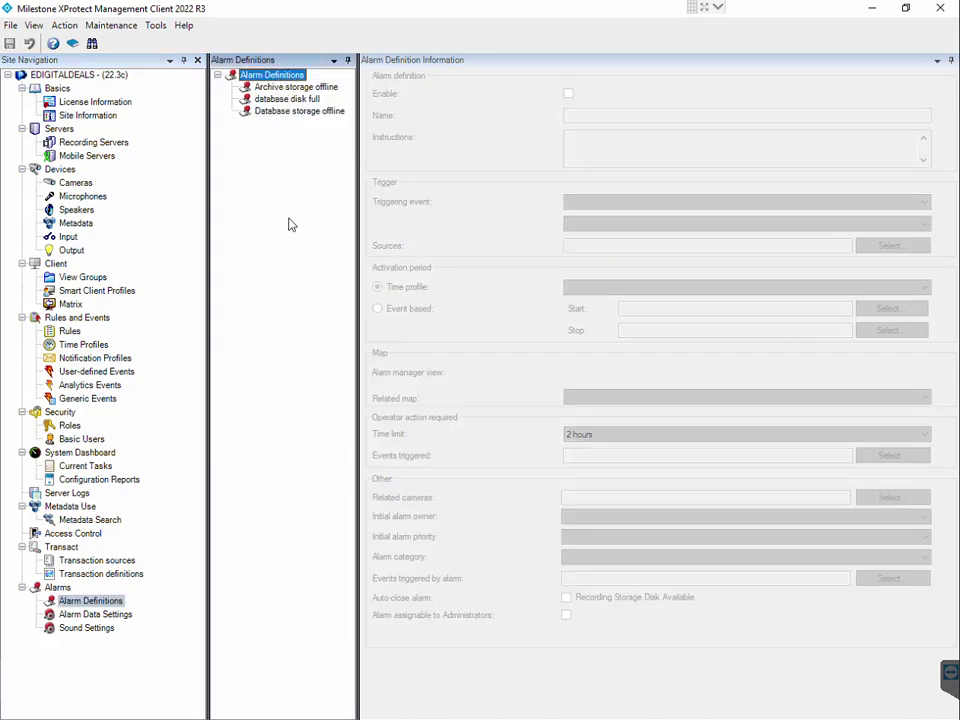
pyautogui.click(296, 88)
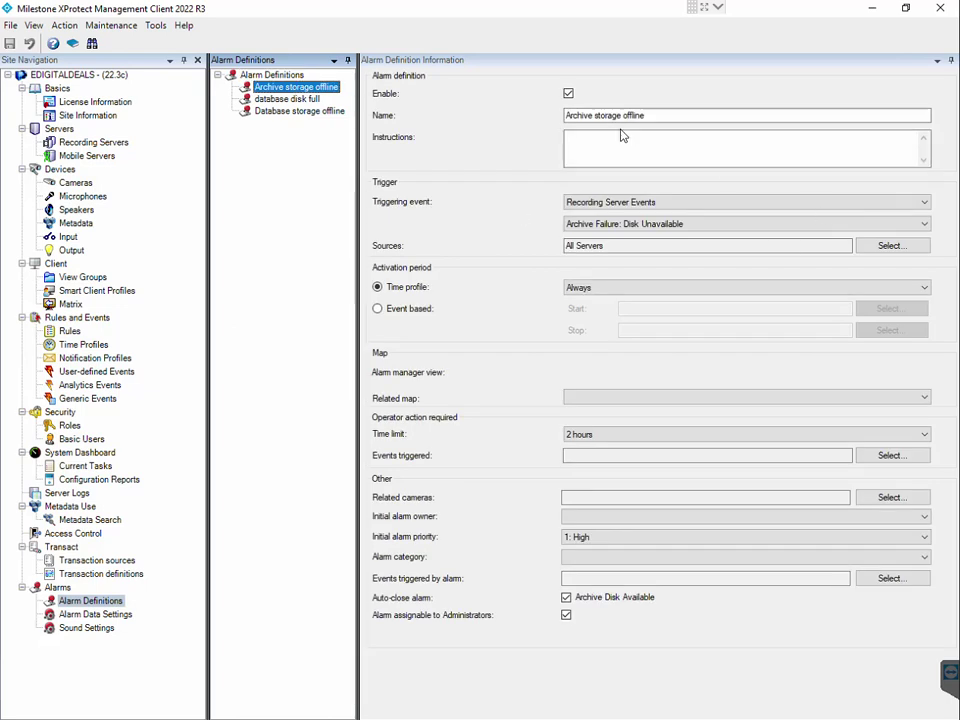
pyautogui.click(623, 224)
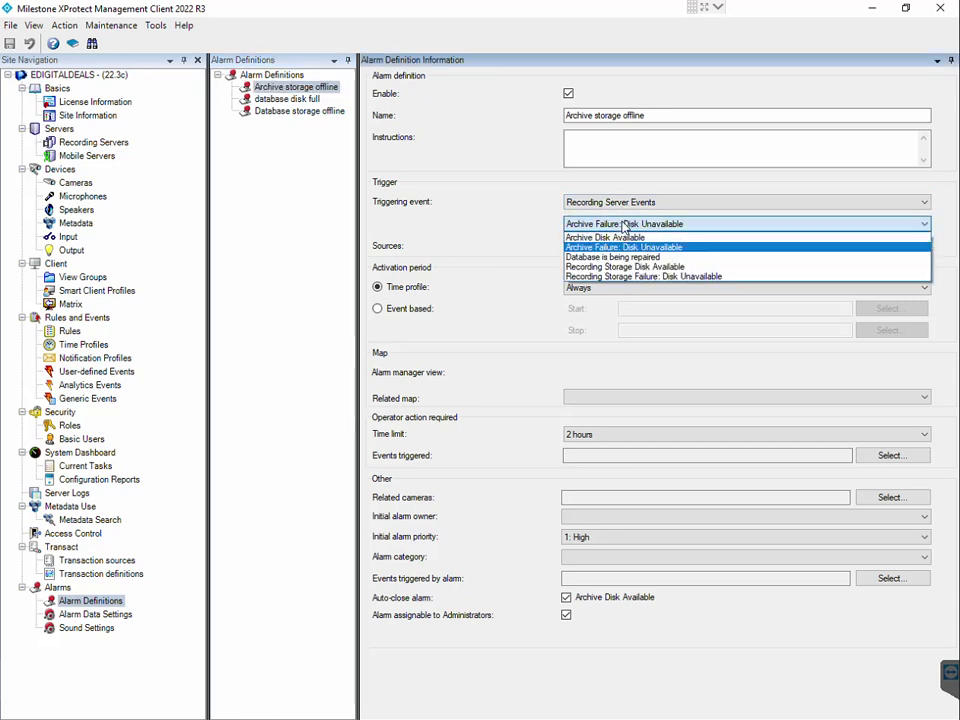
# Step: Leave the triggering event, 2-hour time limit and alarm category unchanged, then go to Notification Profiles
pyautogui.click(624, 247)
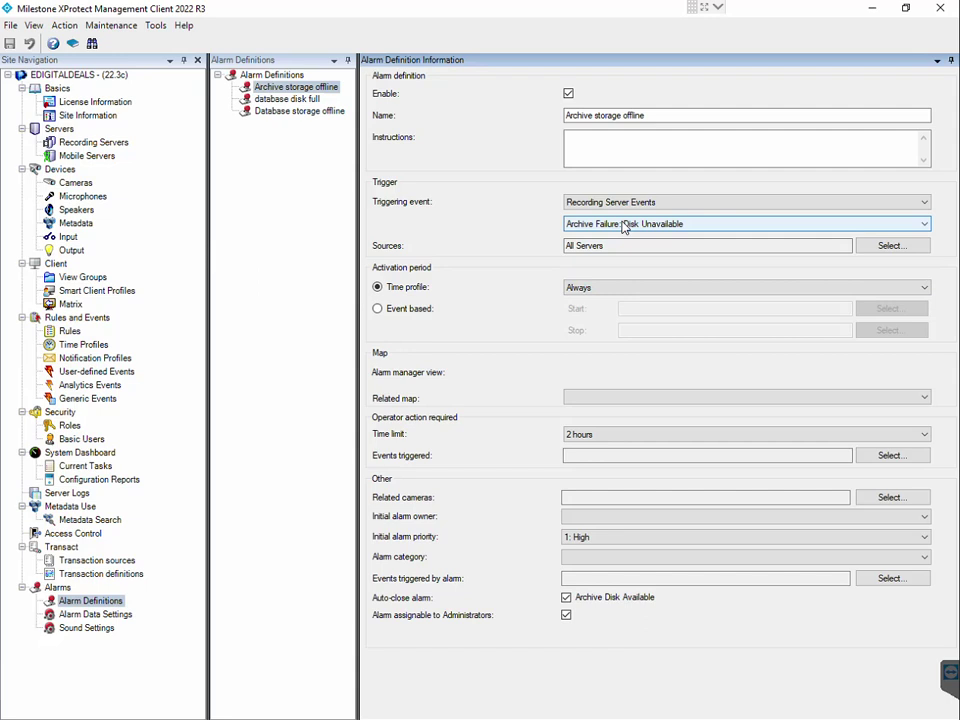
pyautogui.click(608, 442)
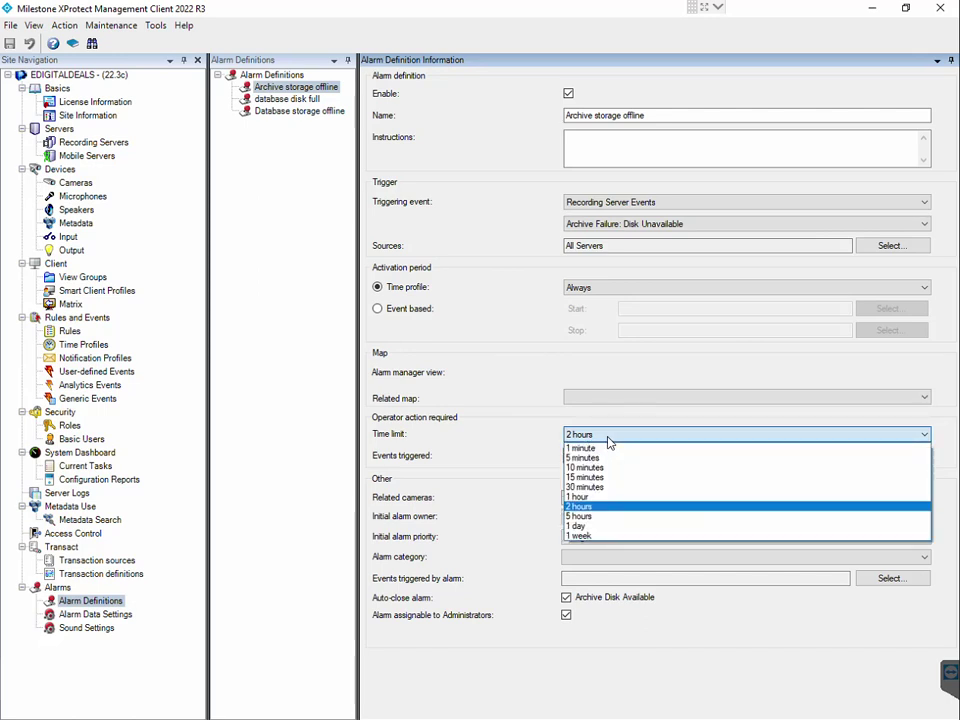
pyautogui.click(497, 396)
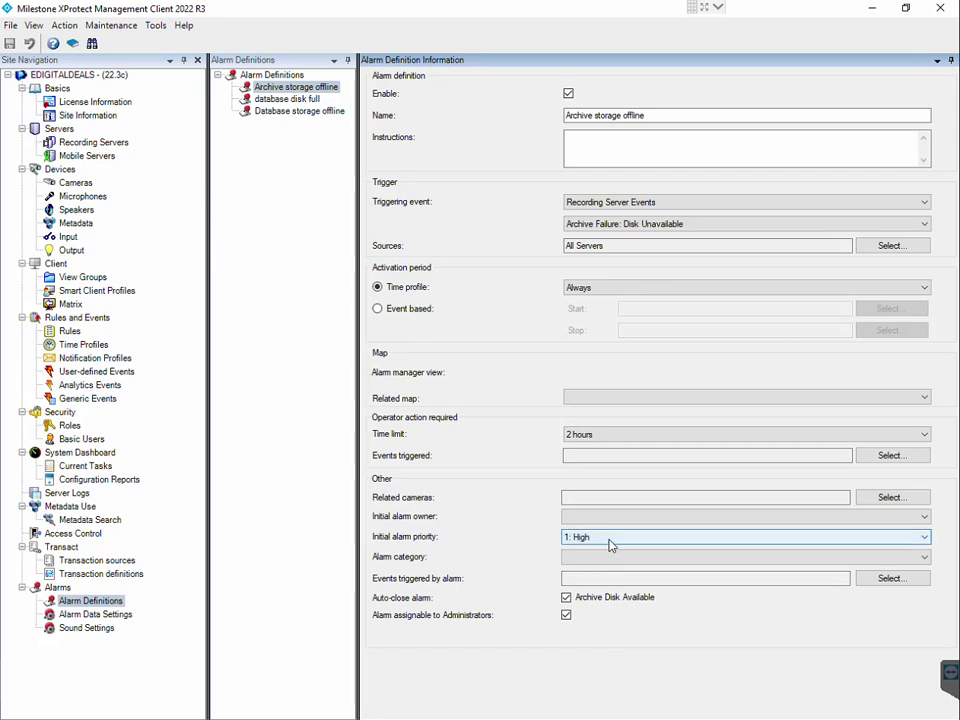
pyautogui.click(664, 564)
pyautogui.click(664, 566)
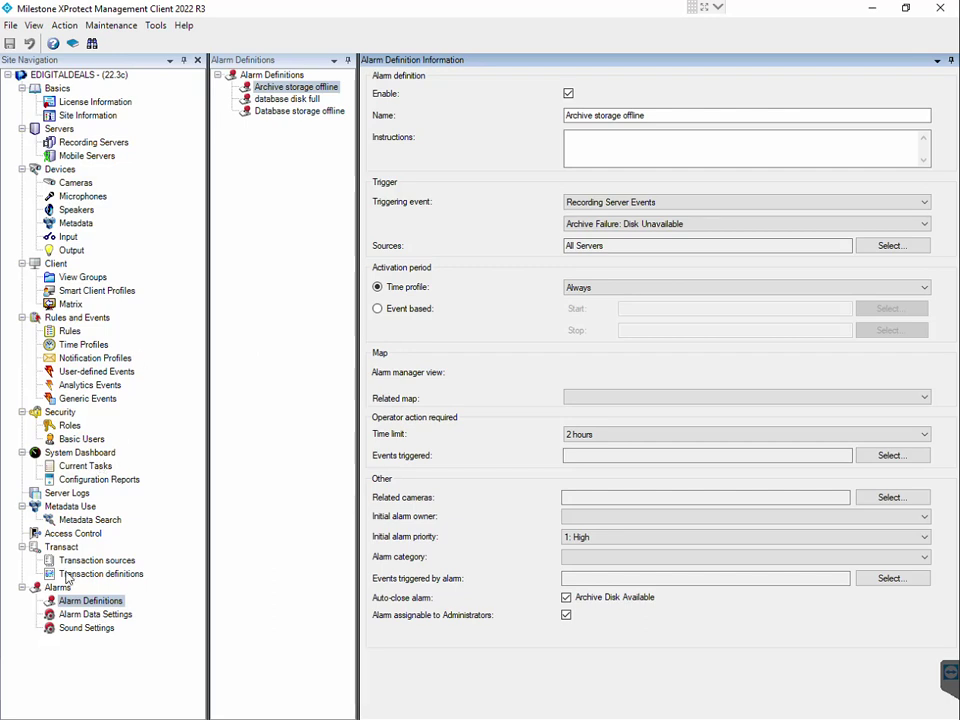
pyautogui.click(92, 360)
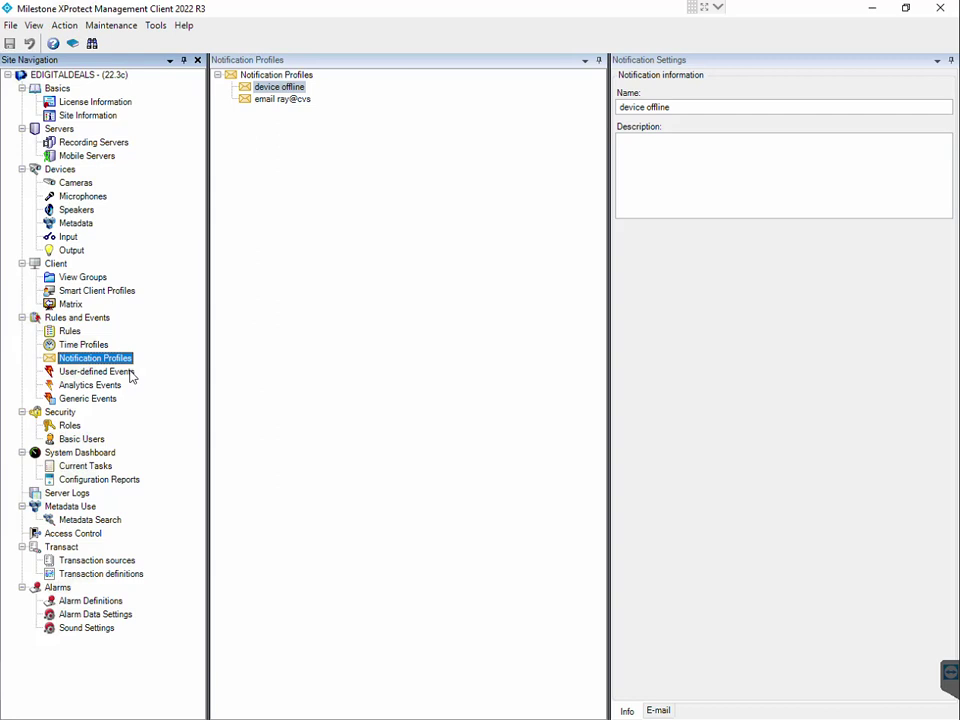
# Step: Go to Rules and bring up the root Rules node's context menu
pyautogui.click(69, 331)
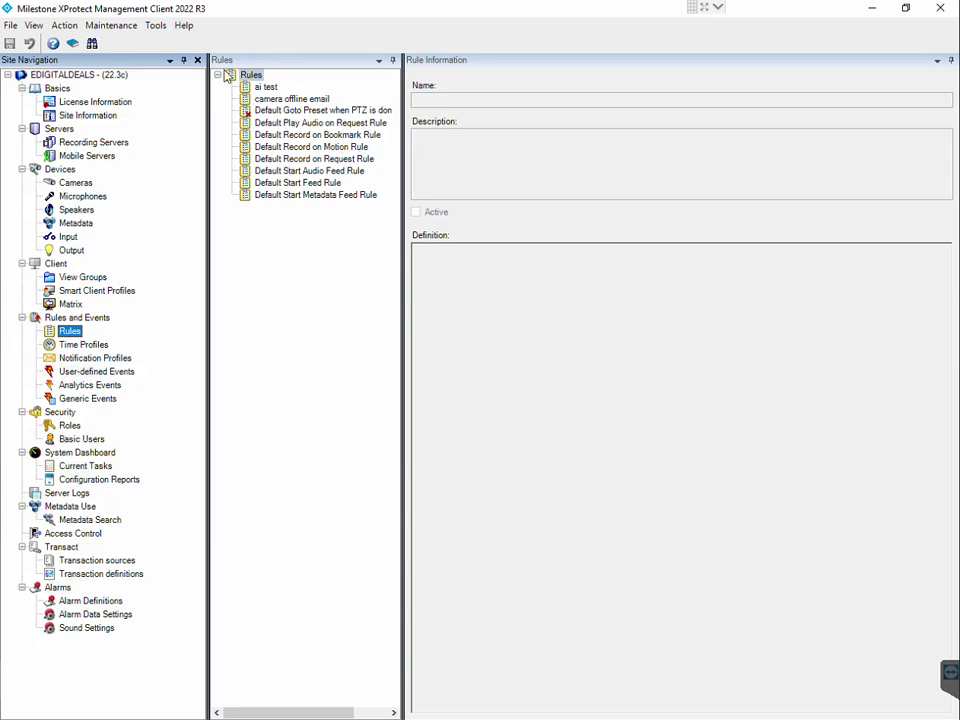
pyautogui.rightClick(245, 76)
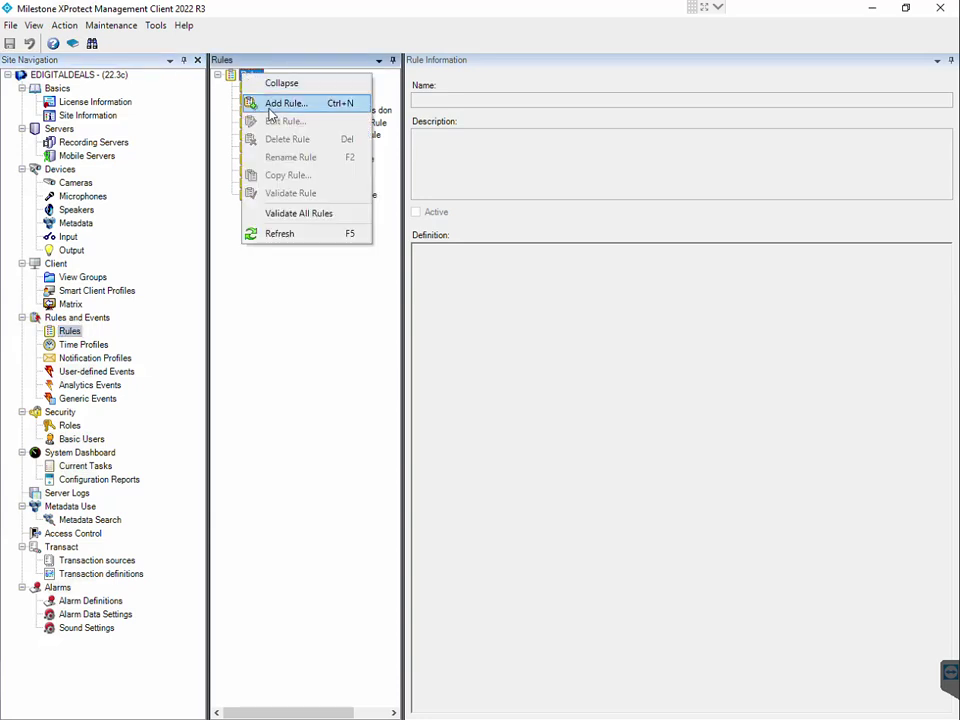
# Step: Add a rule 'Database storage unavailable' triggered by Recording Servers' Database Storage Unavailable on SERVER
pyautogui.click(272, 104)
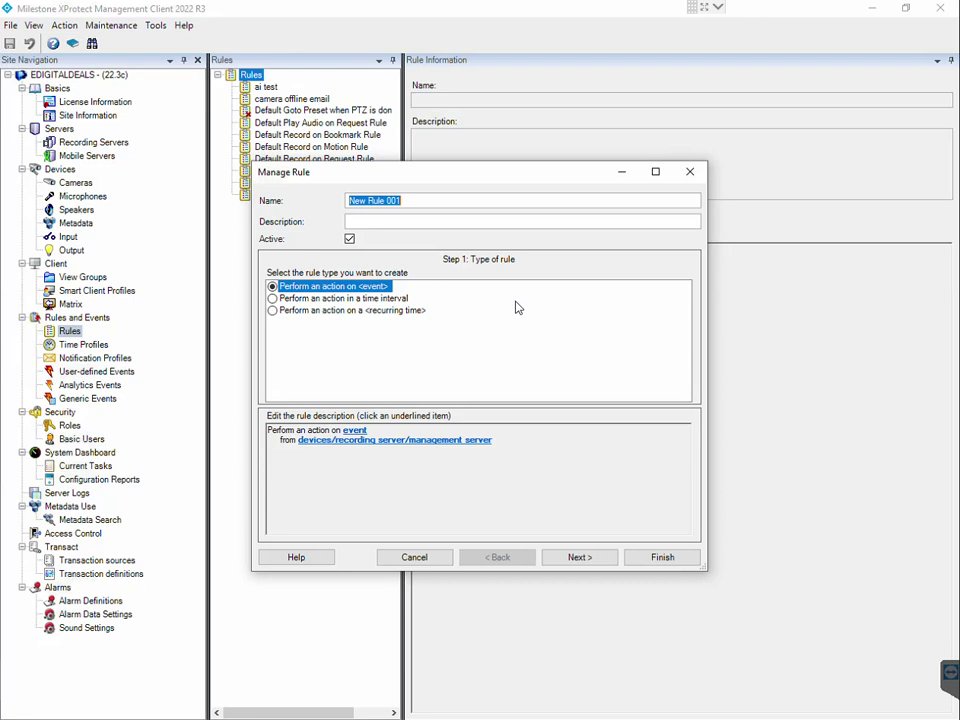
pyautogui.write('Database storage unavailable')
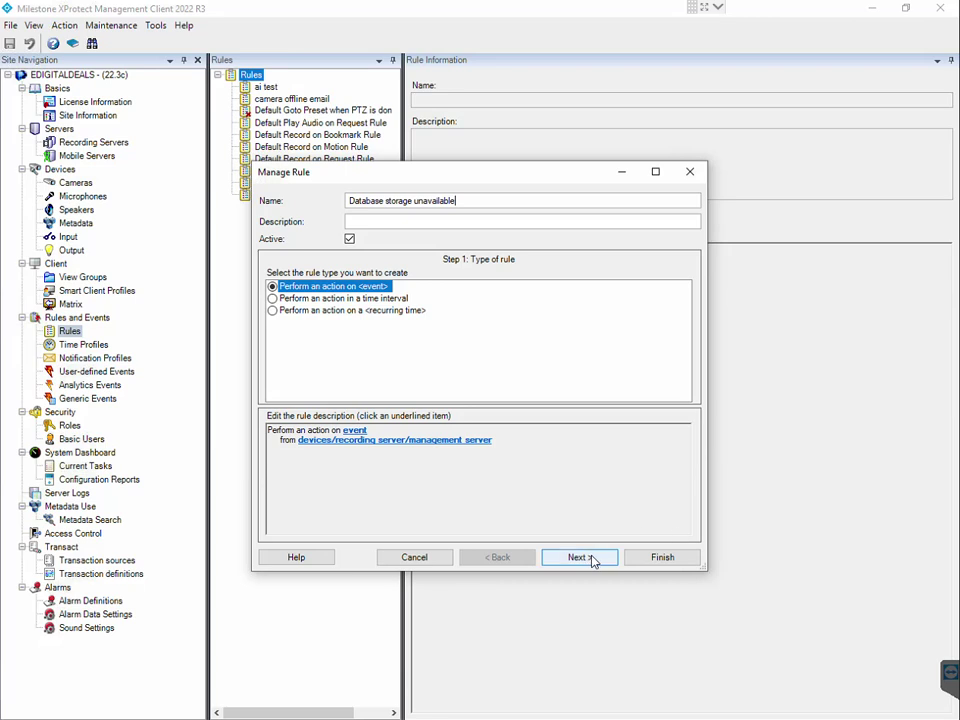
pyautogui.click(355, 430)
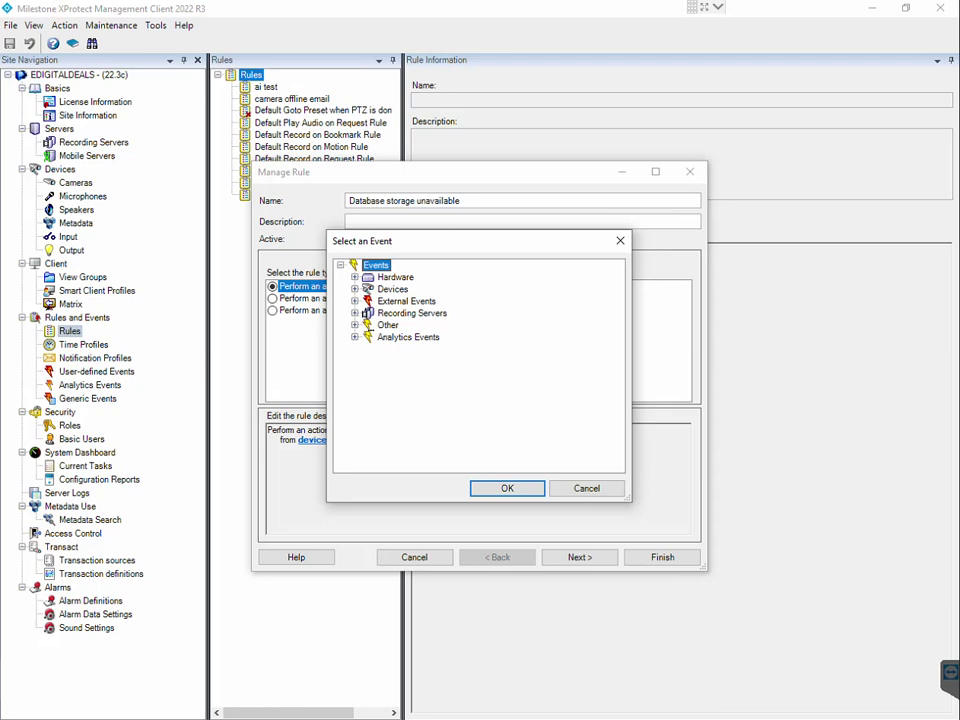
pyautogui.click(354, 314)
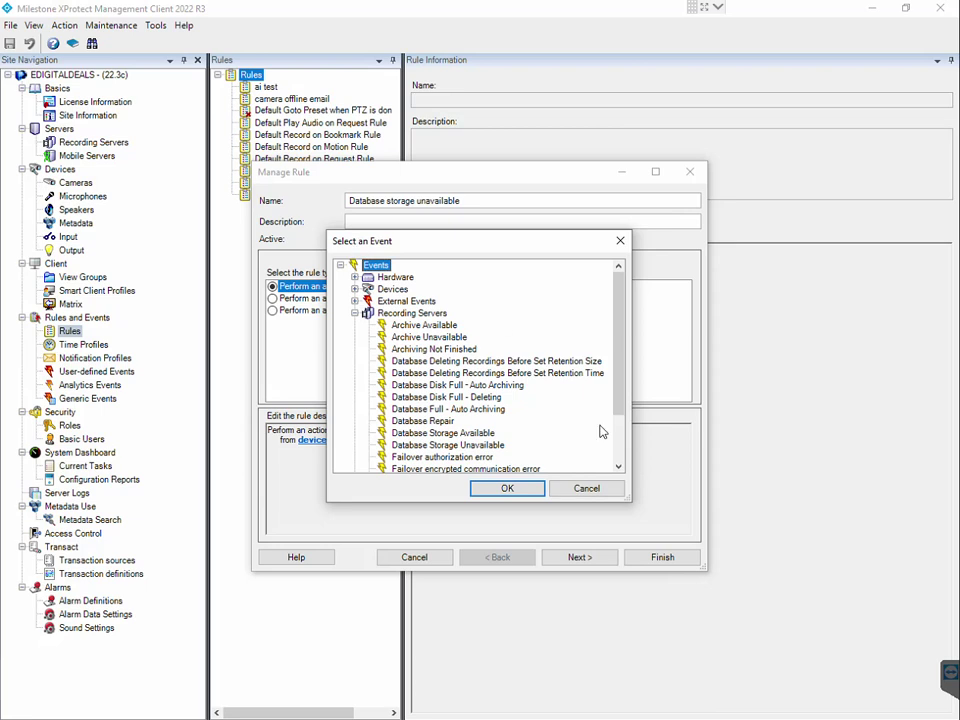
pyautogui.click(481, 446)
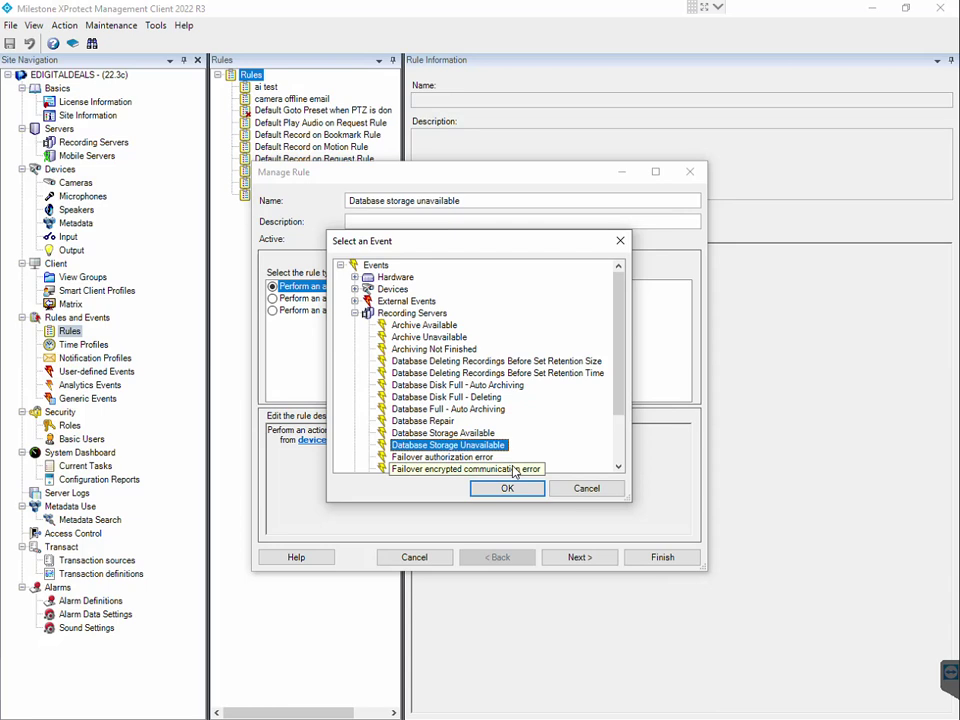
pyautogui.click(519, 490)
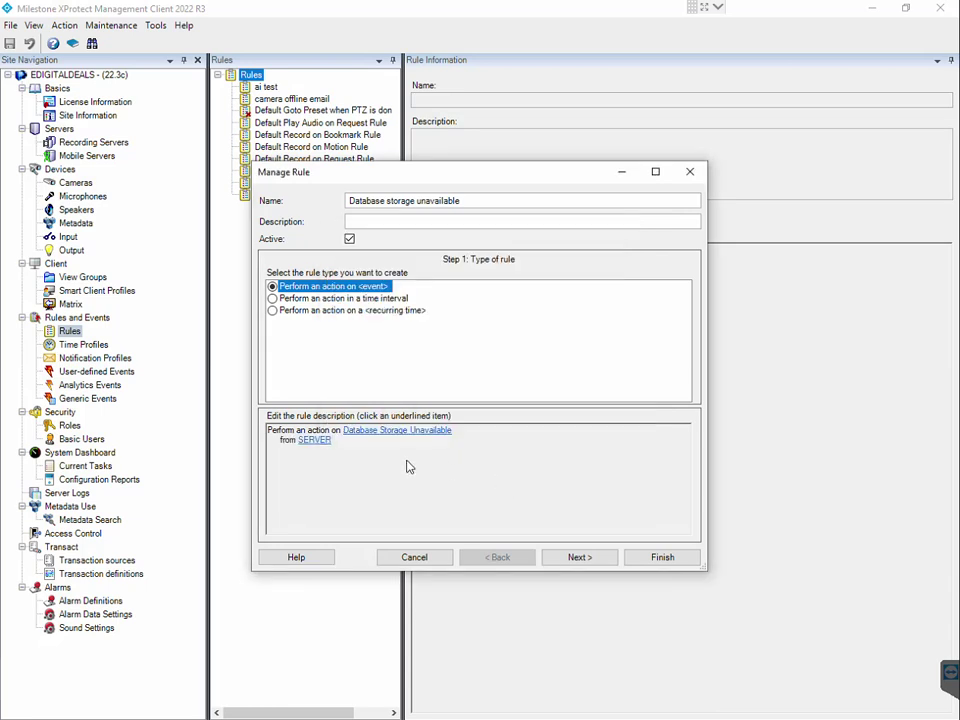
pyautogui.click(310, 441)
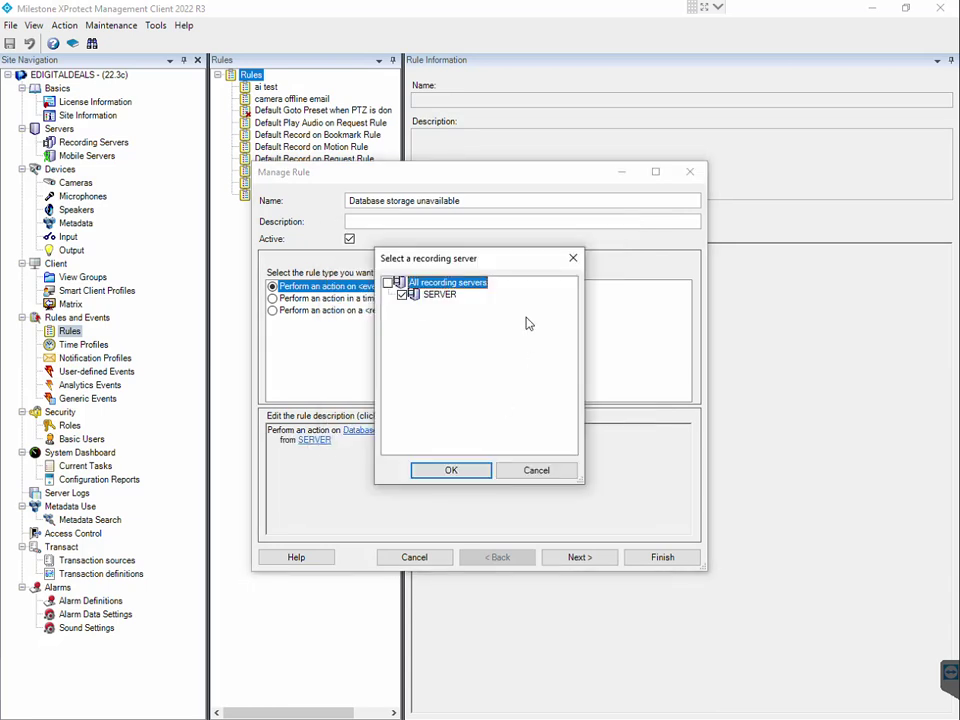
pyautogui.click(447, 476)
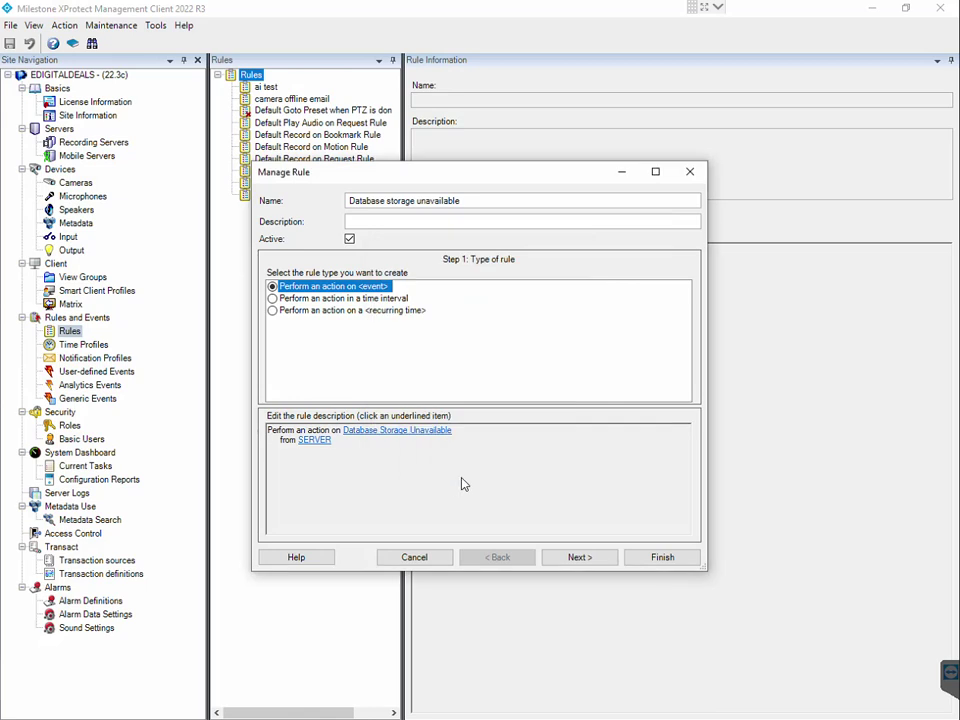
pyautogui.click(579, 557)
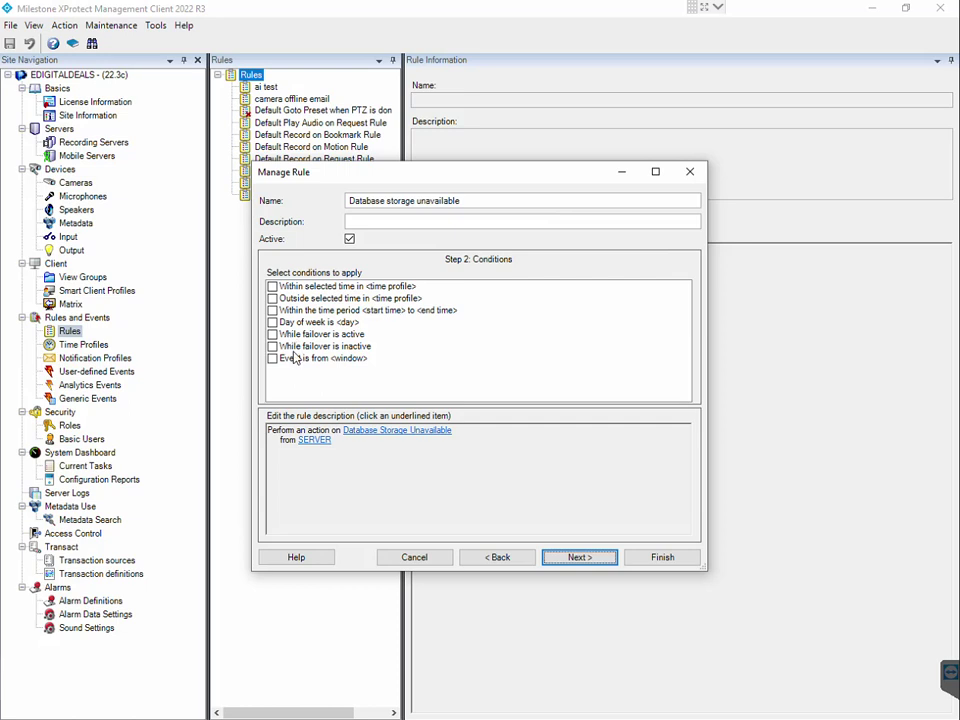
# Step: Add the within-selected-time condition and find no time profile available to choose
pyautogui.click(273, 287)
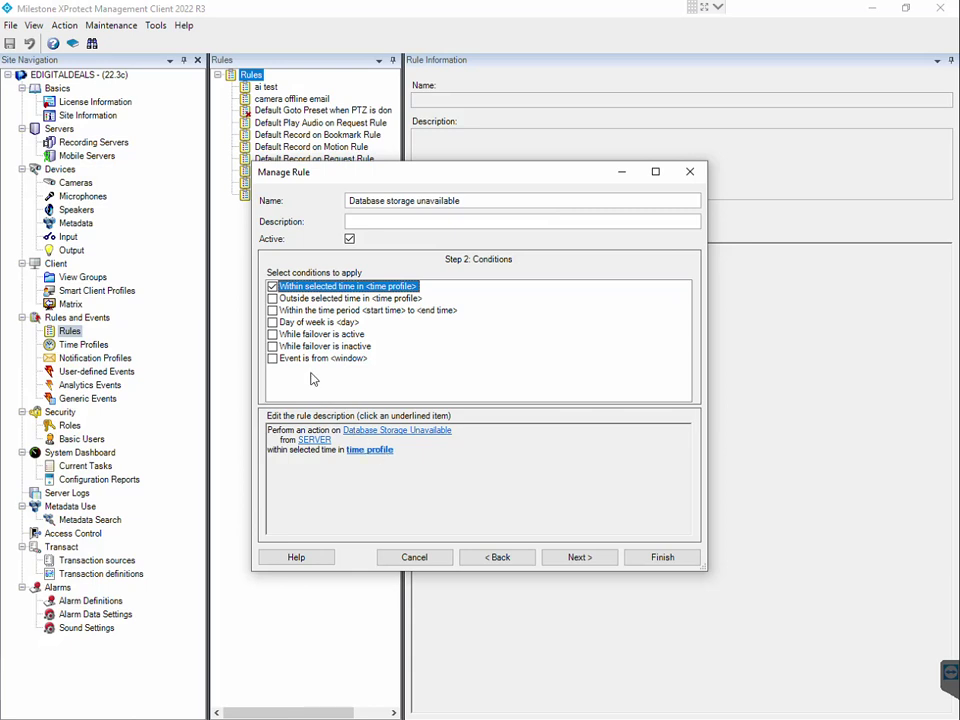
pyautogui.click(369, 451)
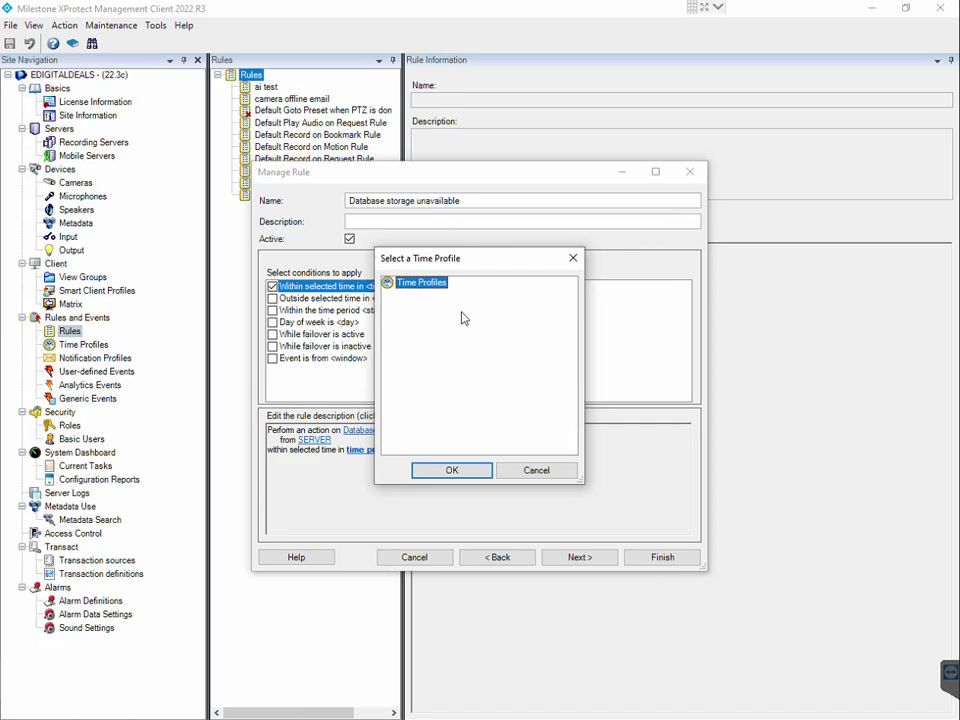
pyautogui.click(452, 469)
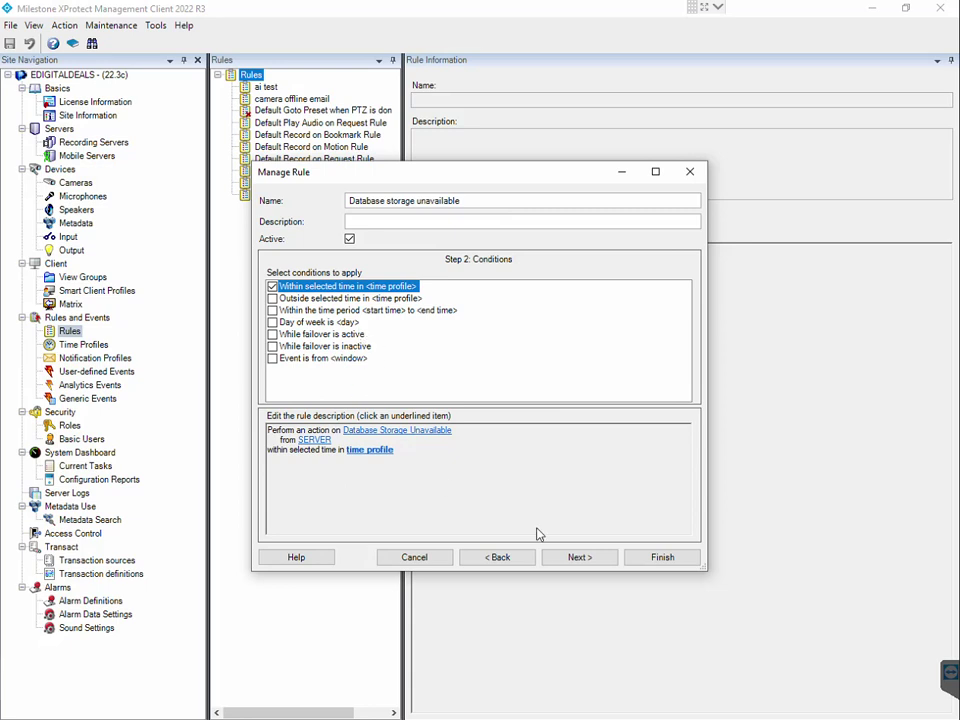
pyautogui.click(559, 565)
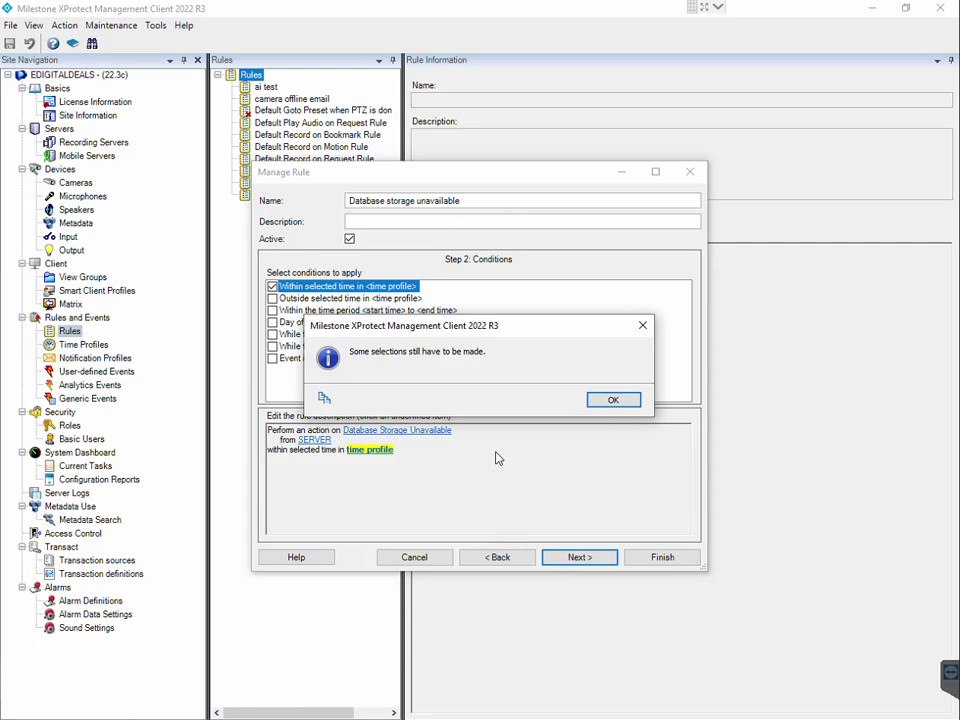
pyautogui.click(614, 400)
pyautogui.click(366, 452)
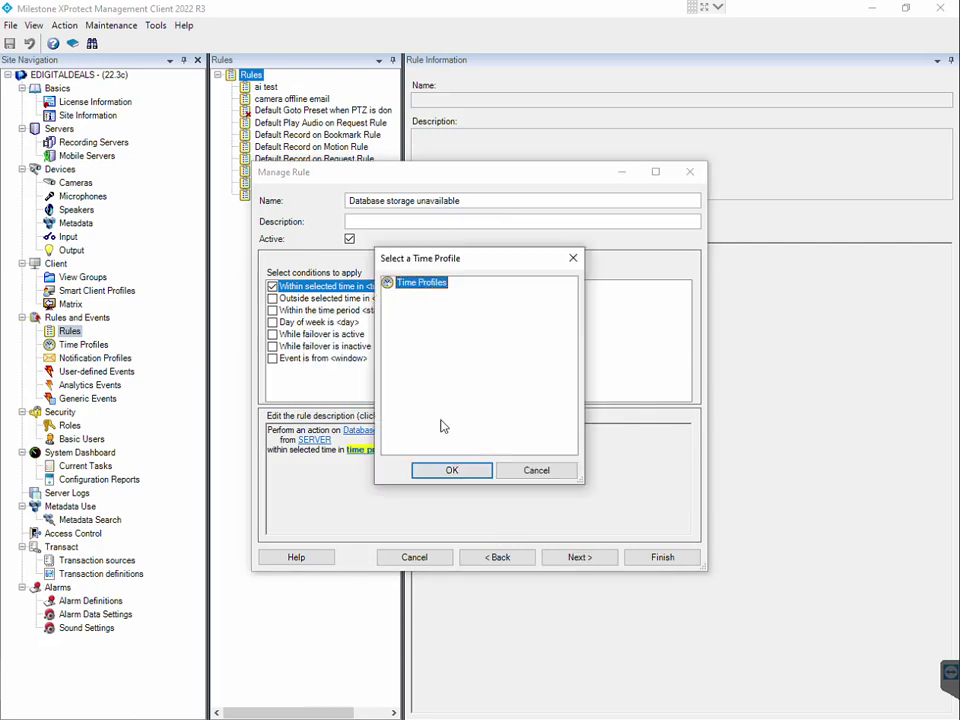
pyautogui.click(449, 471)
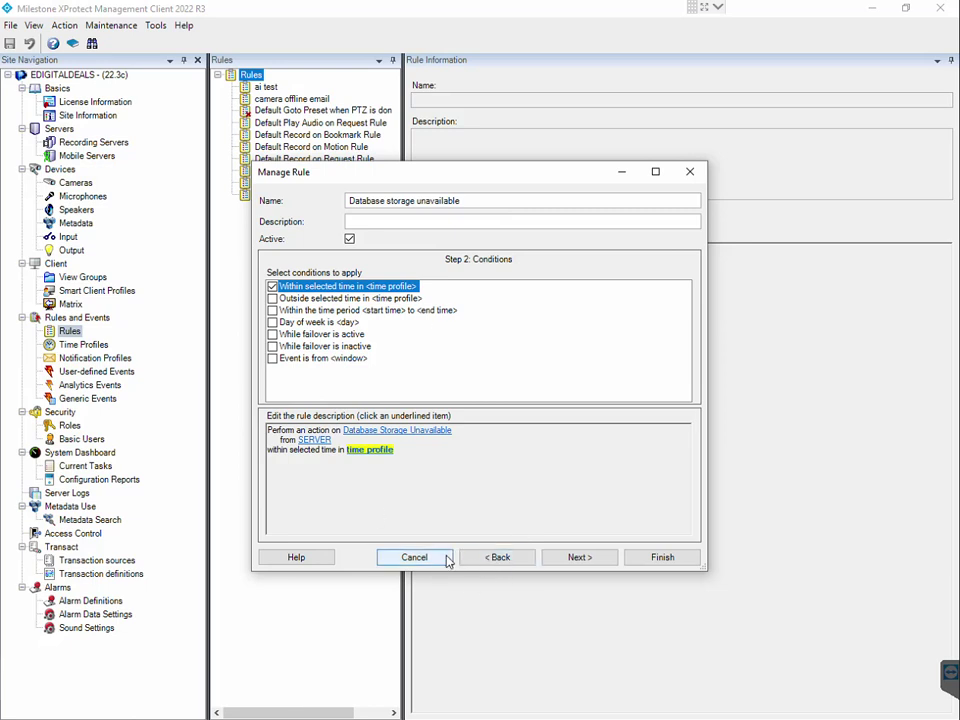
# Step: Fail to advance without a time profile and cancel the rule wizard
pyautogui.click(577, 560)
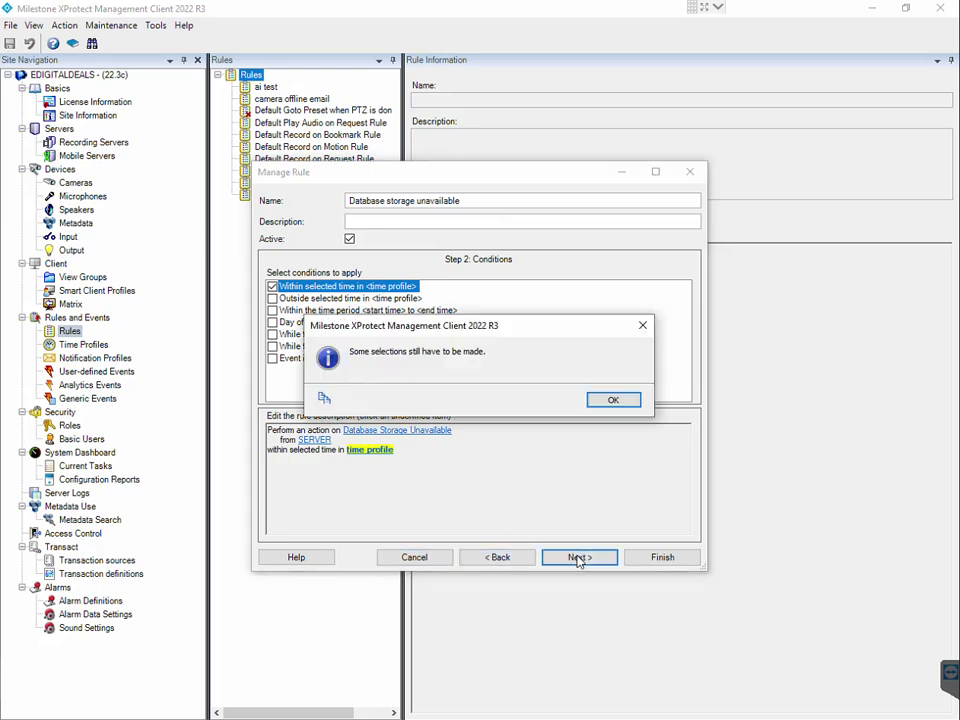
pyautogui.click(618, 401)
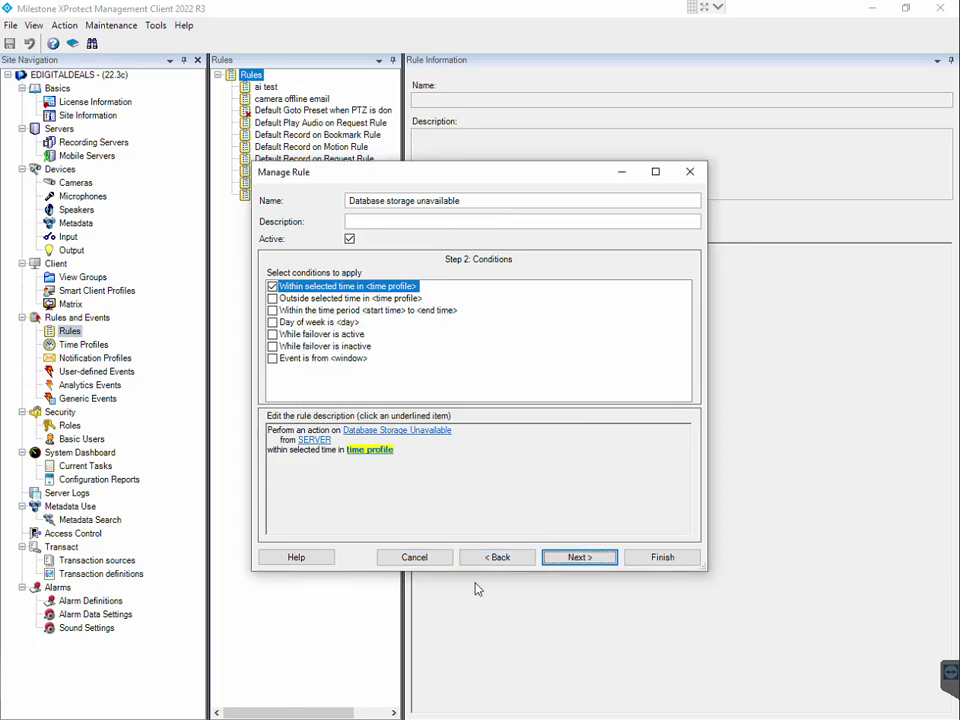
pyautogui.click(410, 557)
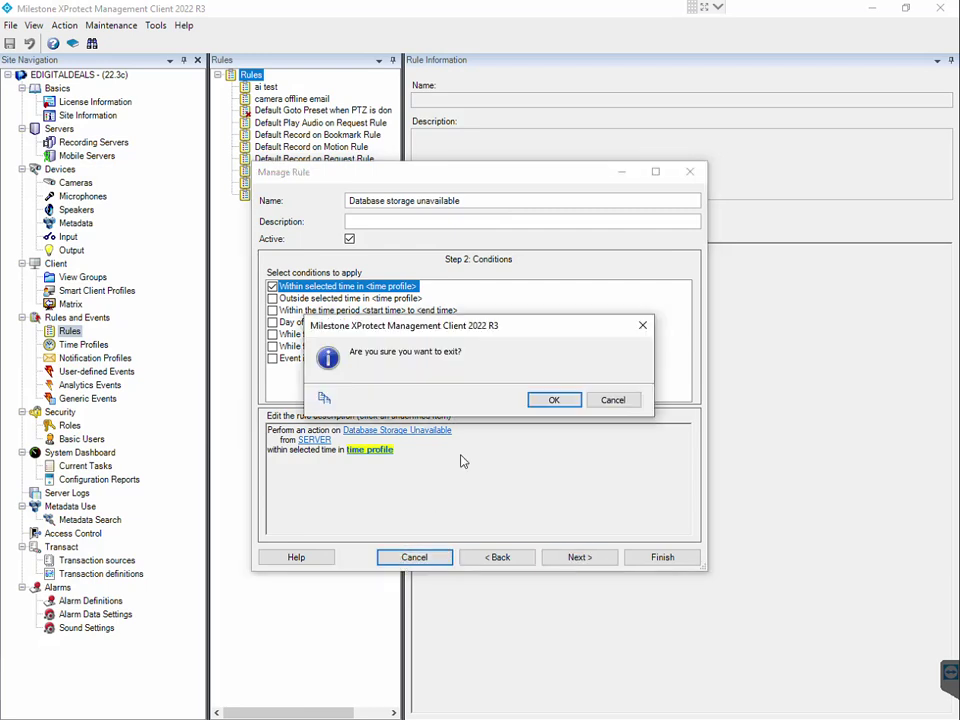
pyautogui.click(553, 401)
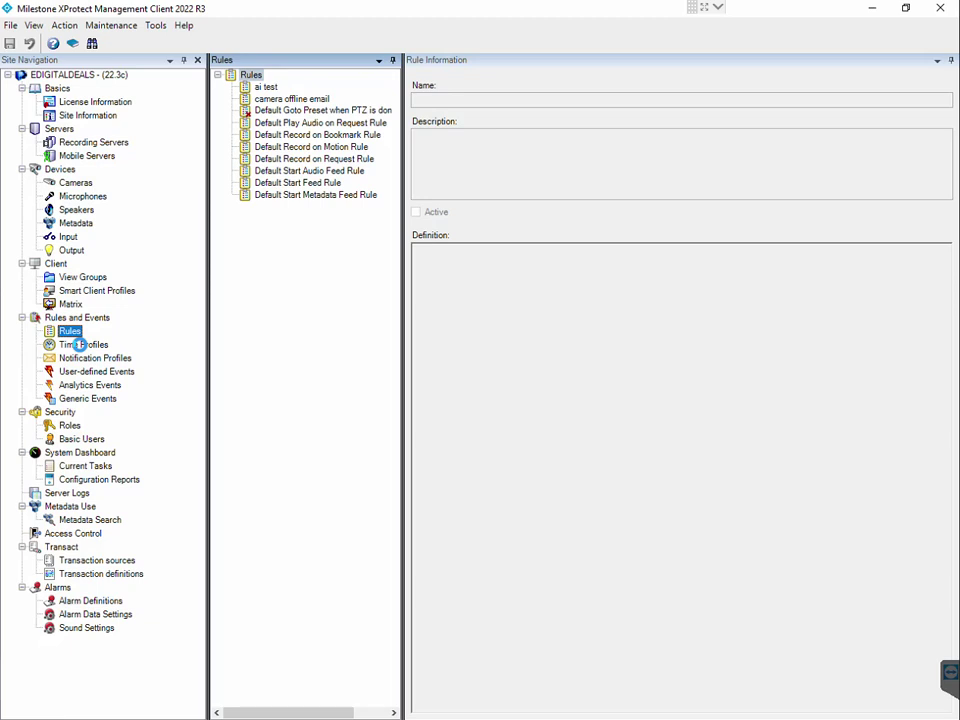
# Step: Go to Time Profiles and bring up the Time Profiles node's context menu
pyautogui.click(80, 344)
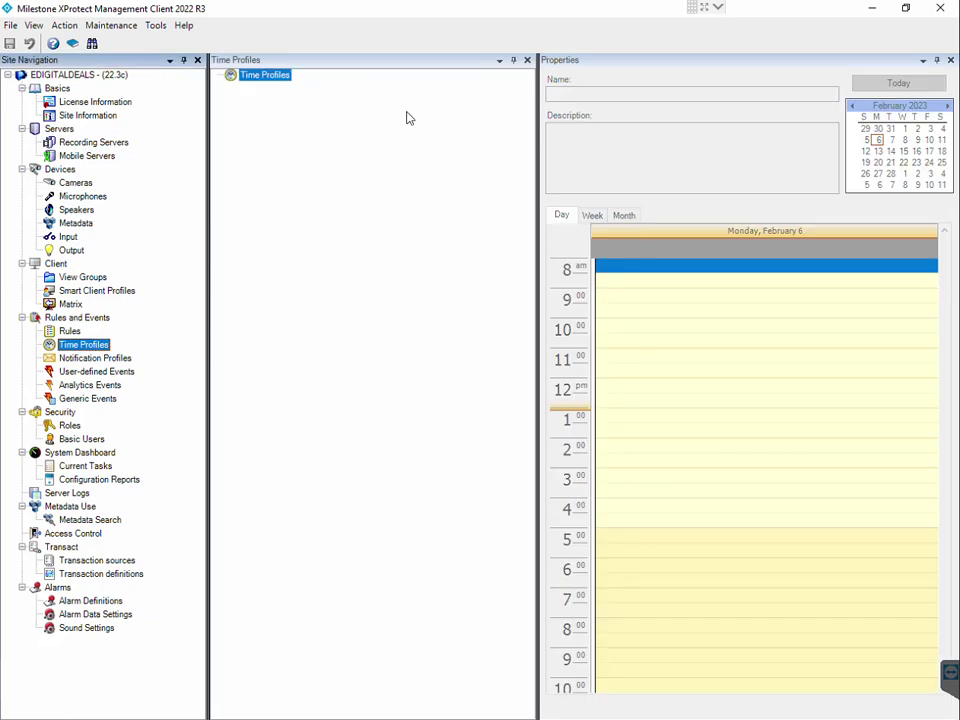
pyautogui.rightClick(276, 78)
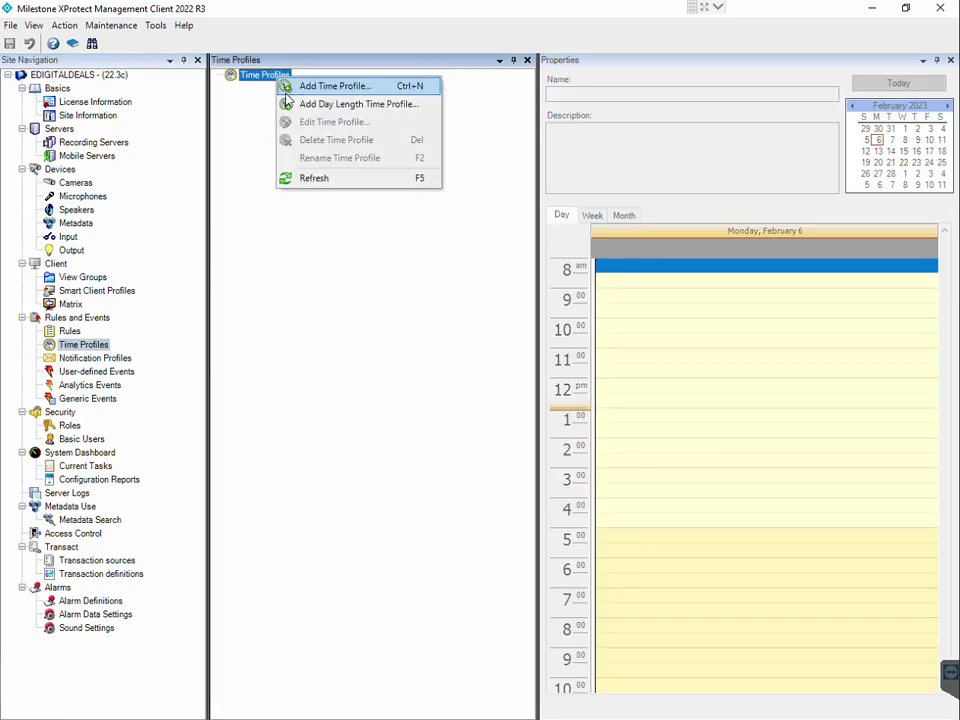
# Step: Start a new time profile named 24-7
pyautogui.click(288, 88)
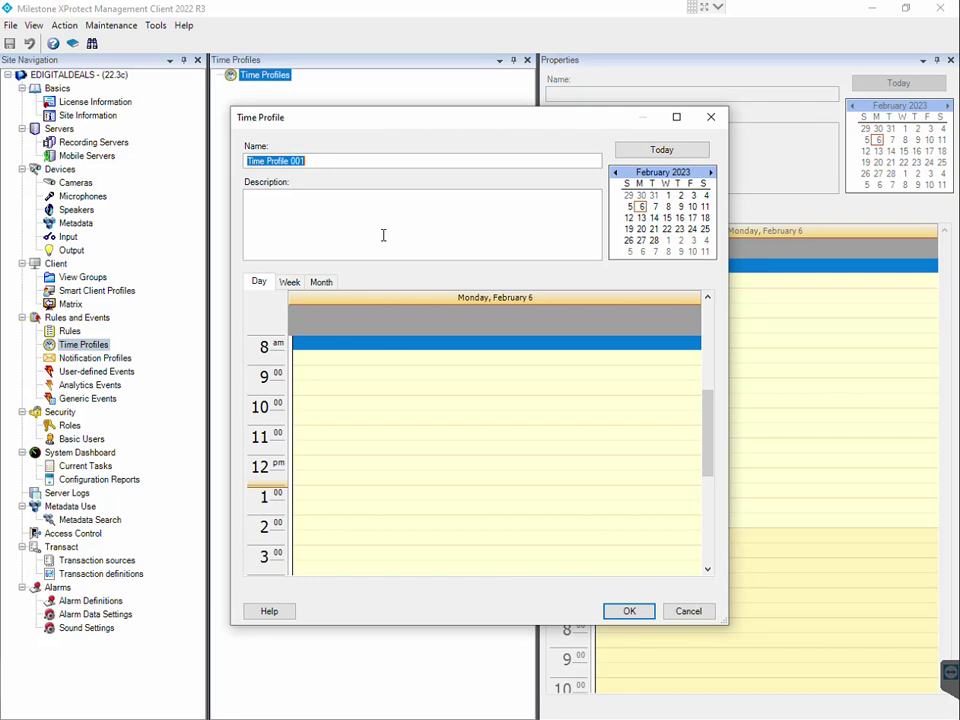
pyautogui.write('24-7')
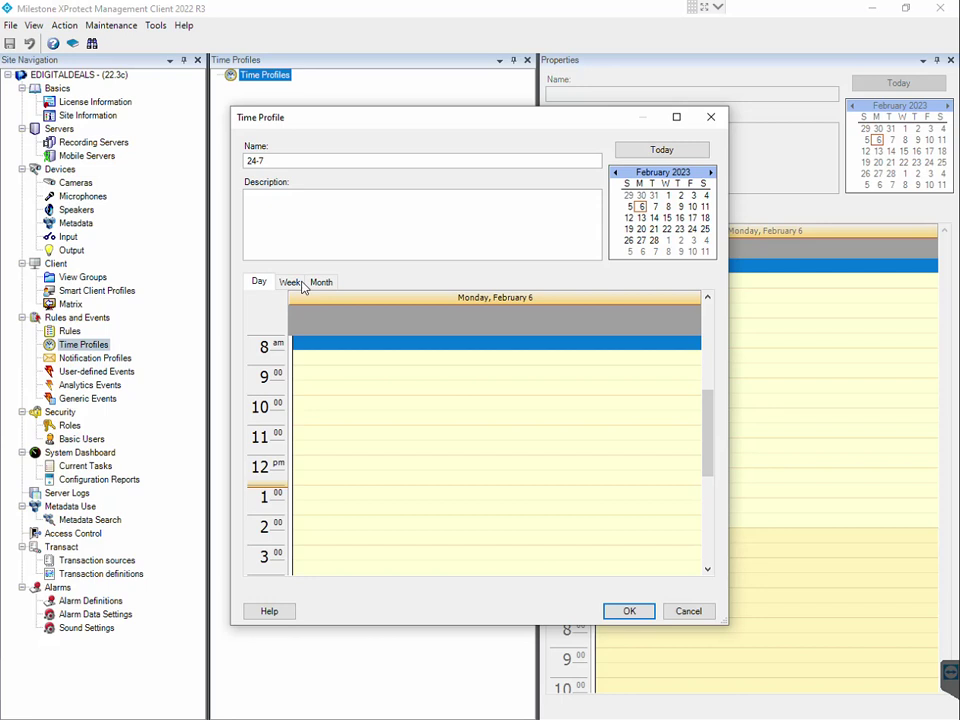
pyautogui.scroll(4, 518, 380)
# Step: Add a daily recurring '24-7' entry from 12 am lasting 1 Day, and save the profile
pyautogui.rightClick(341, 347)
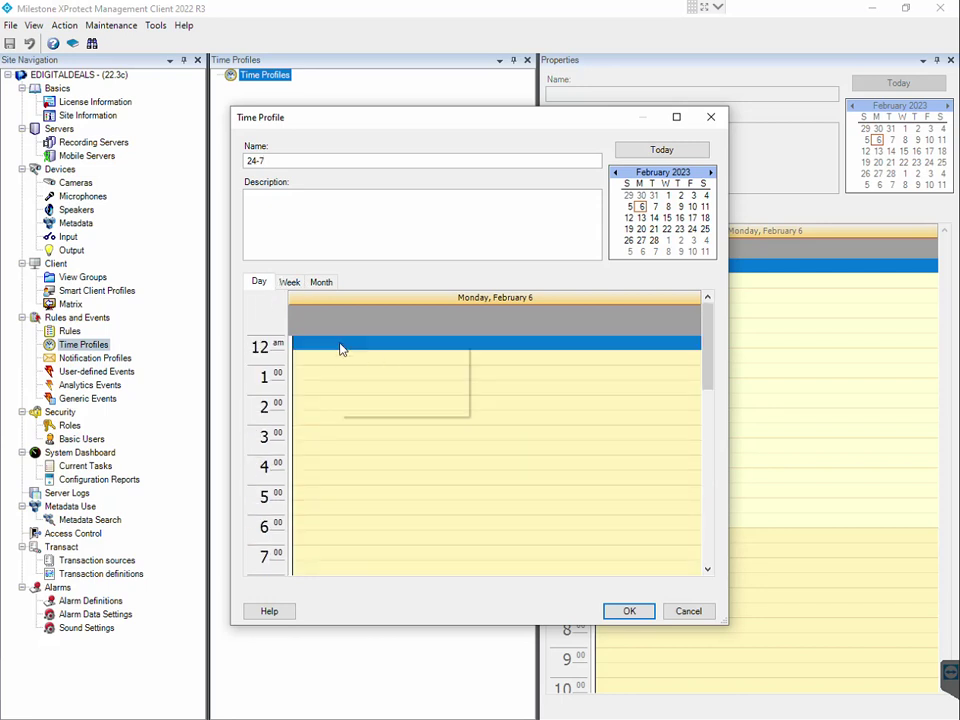
pyautogui.click(396, 372)
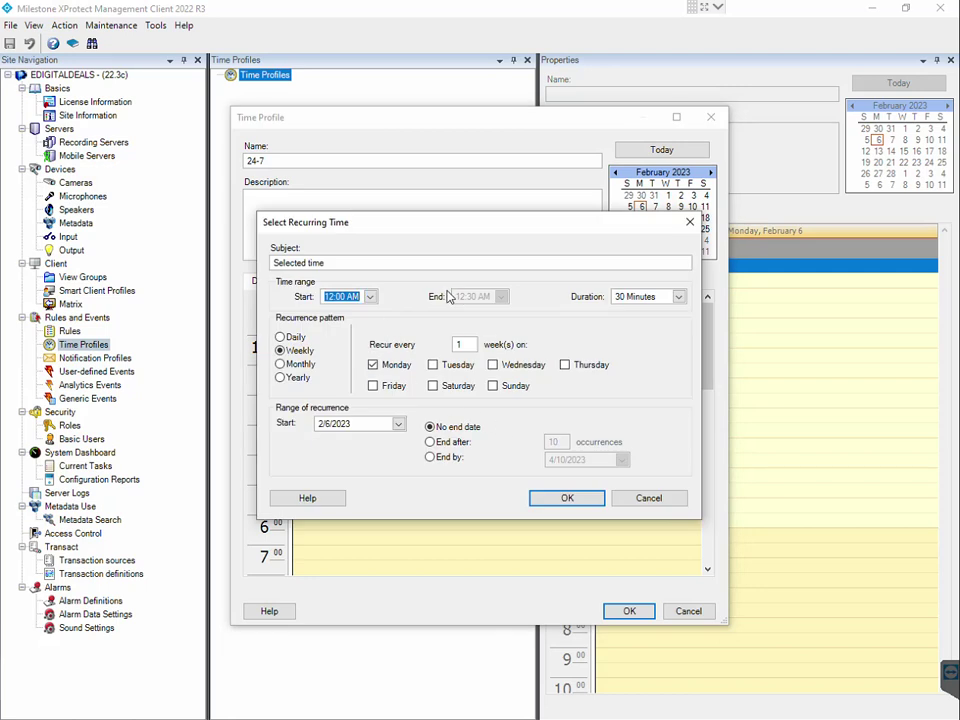
pyautogui.click(333, 266)
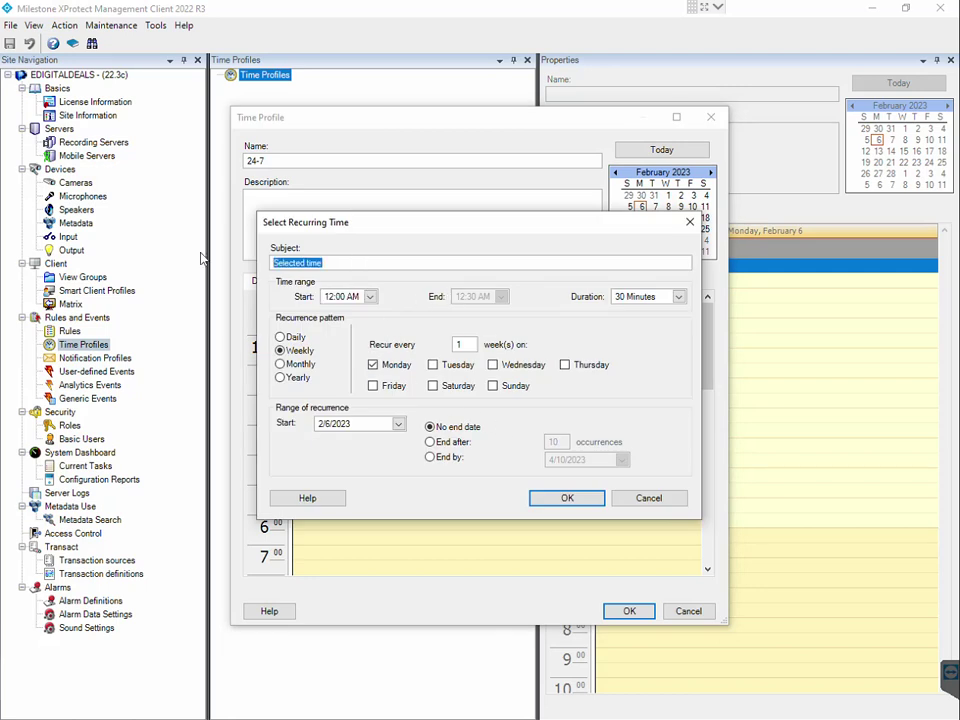
pyautogui.write('24-7')
pyautogui.press('Tab')
pyautogui.press('Tab')
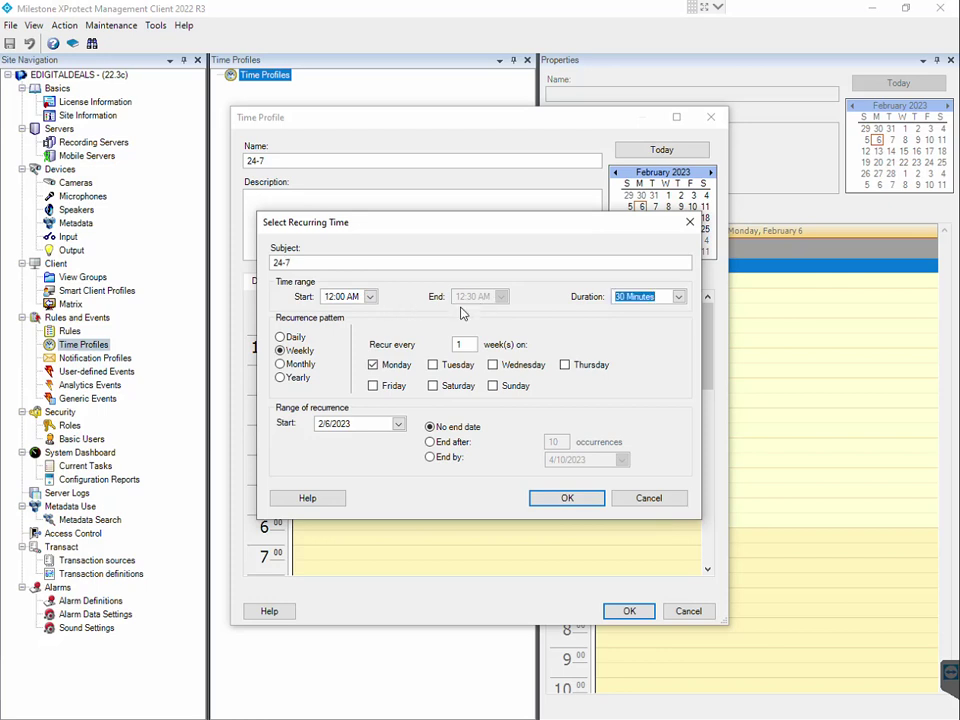
pyautogui.click(679, 297)
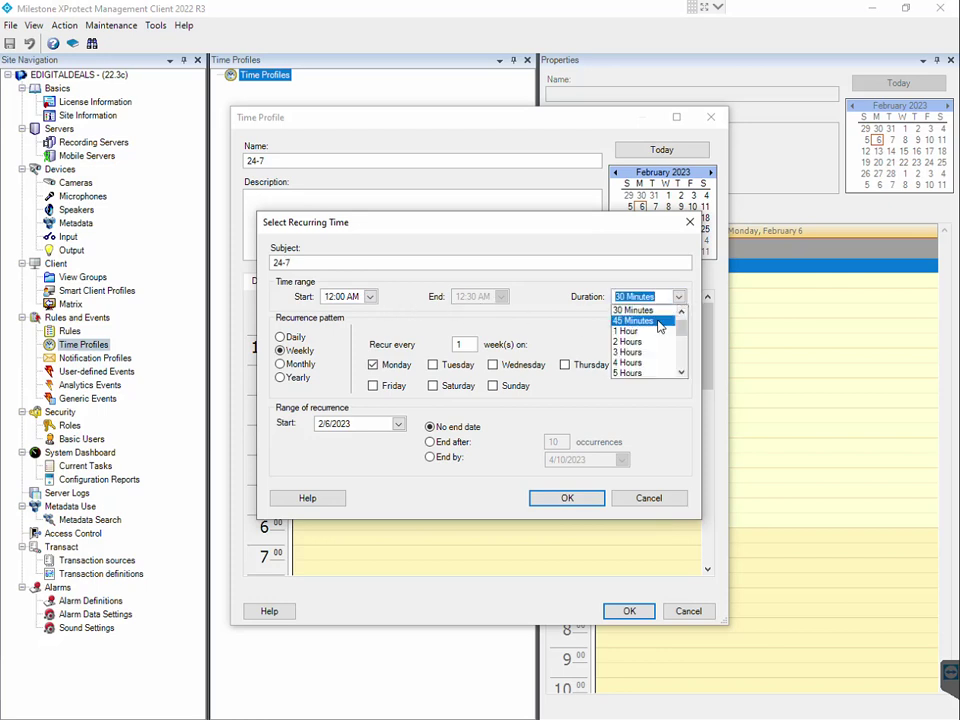
pyautogui.scroll(-3, 667, 349)
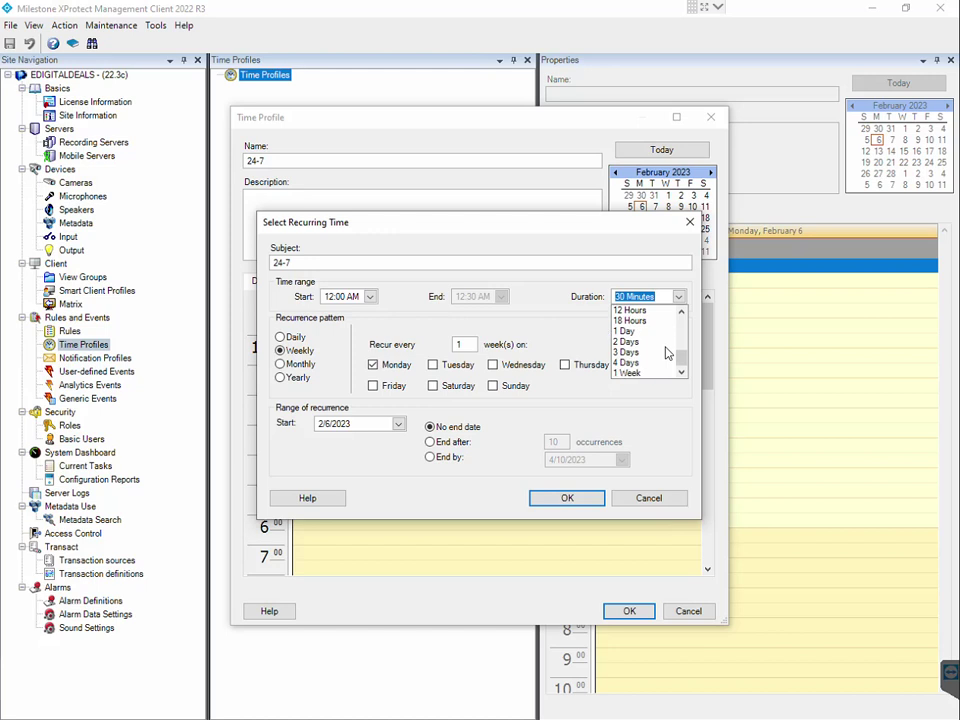
pyautogui.click(645, 331)
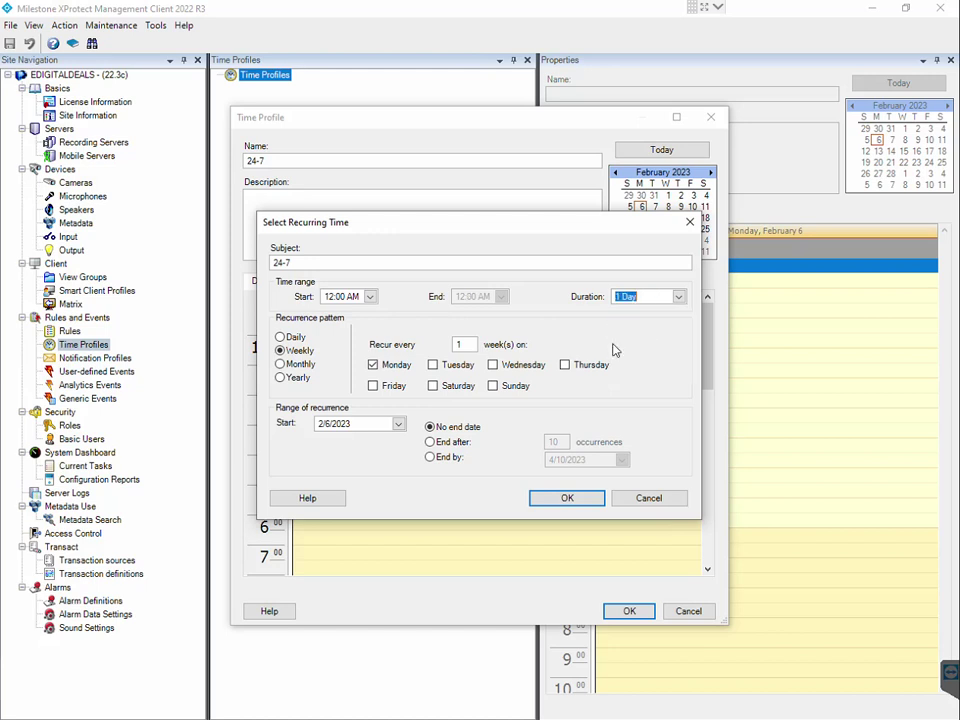
pyautogui.click(281, 338)
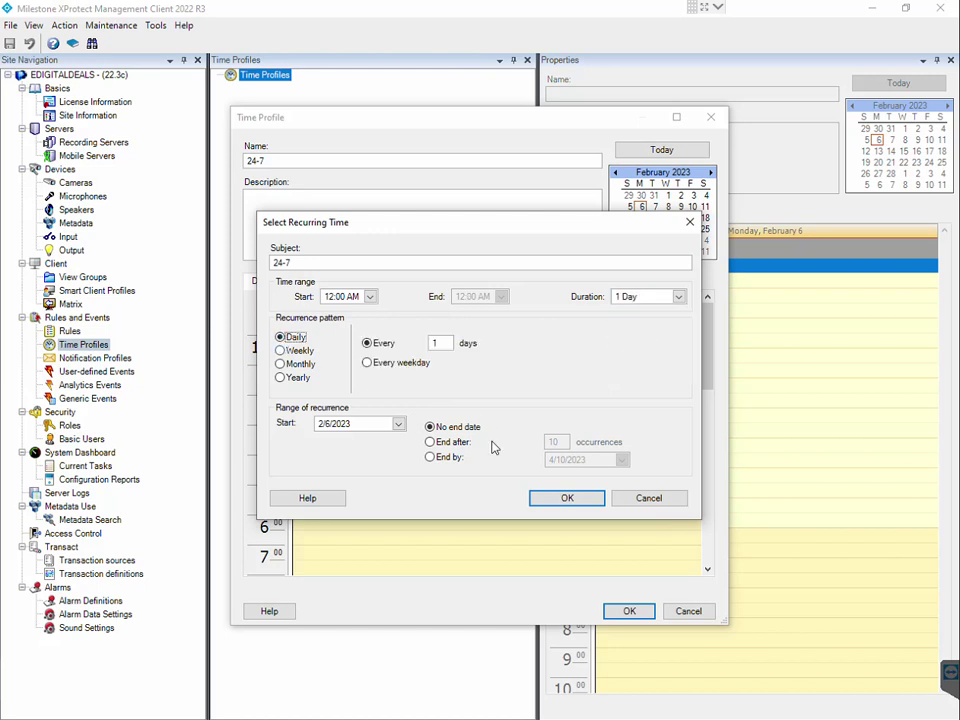
pyautogui.click(544, 500)
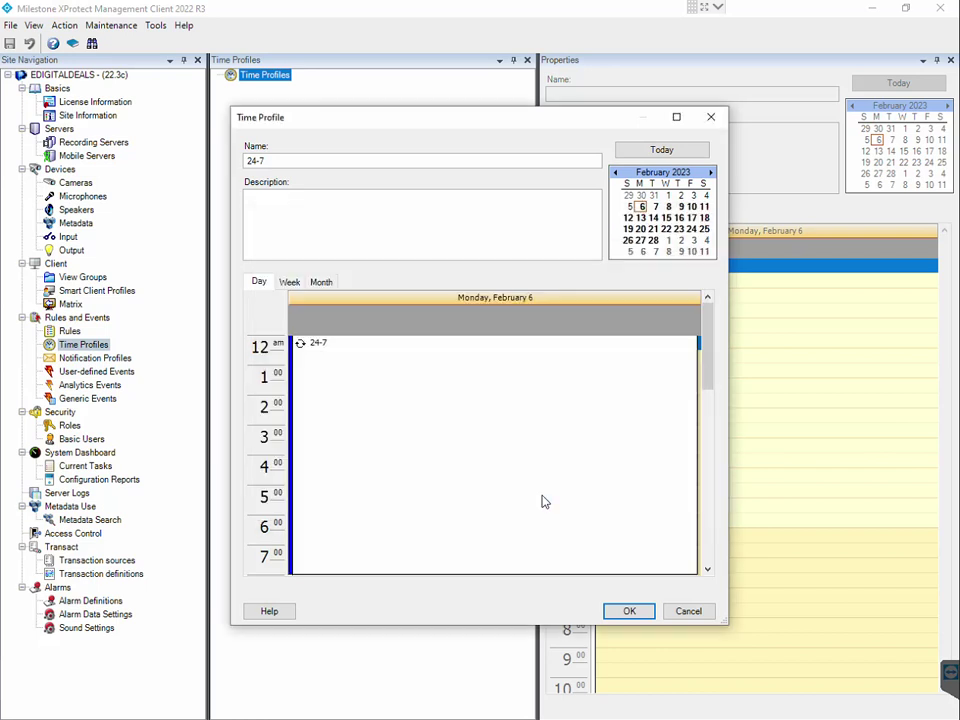
pyautogui.click(632, 609)
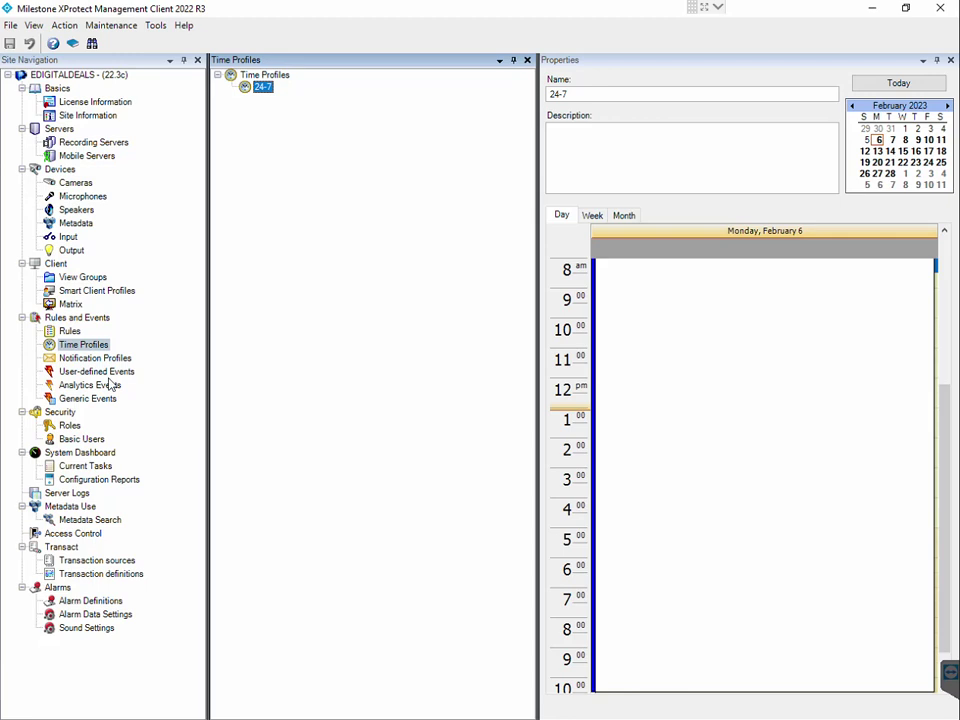
# Step: Recreate the 'Database storage unavailable' rule triggered by Recording Servers' Database Storage Unavailable event
pyautogui.click(65, 333)
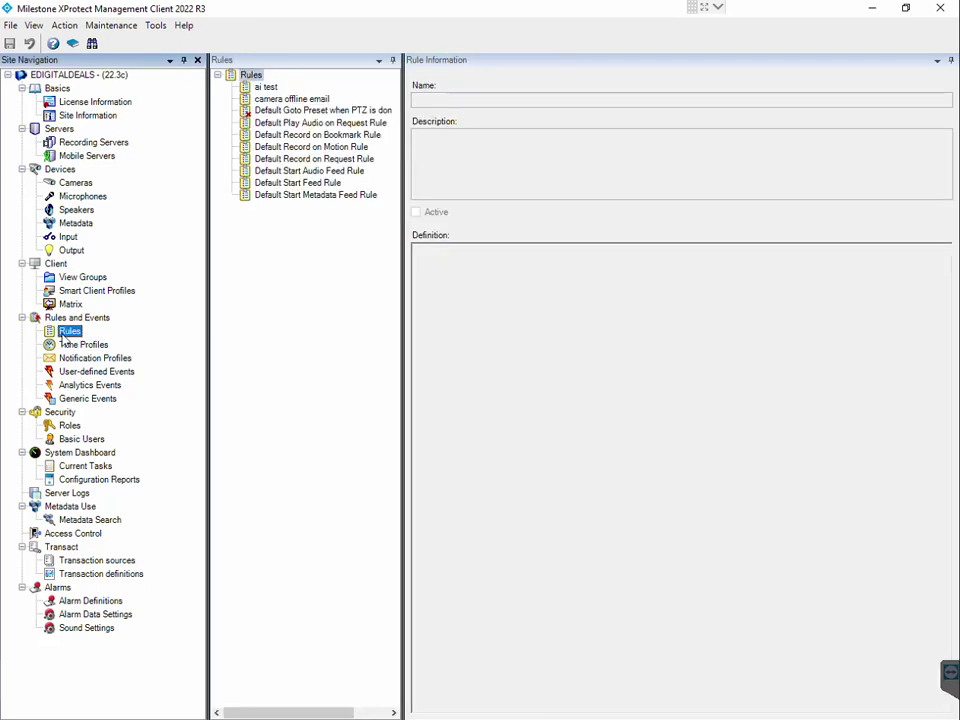
pyautogui.rightClick(245, 74)
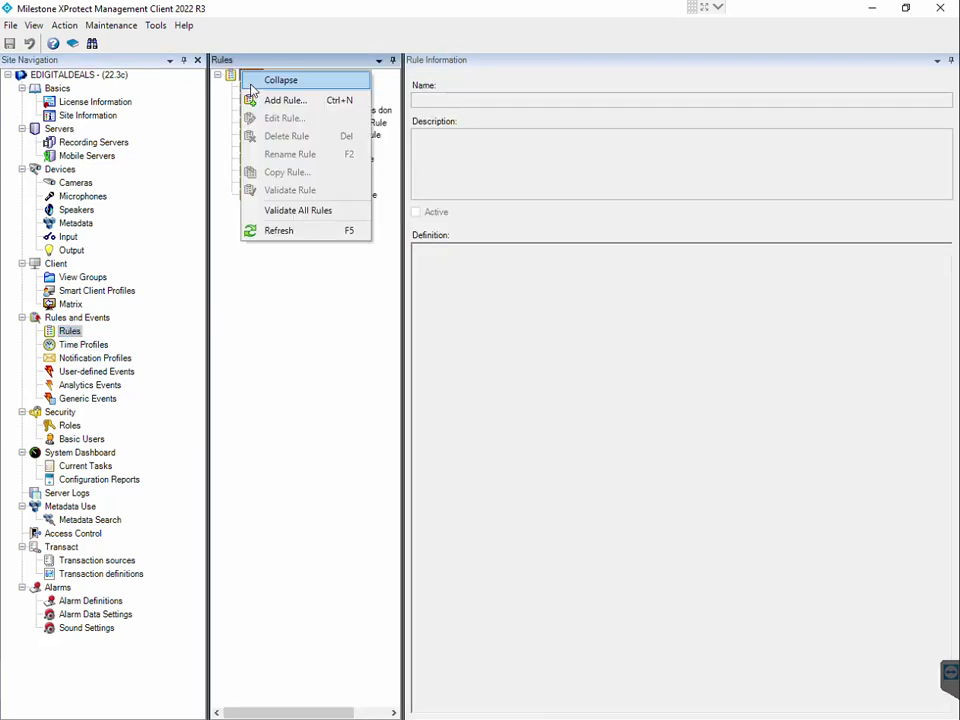
pyautogui.click(274, 99)
pyautogui.write('Database storage unavailable')
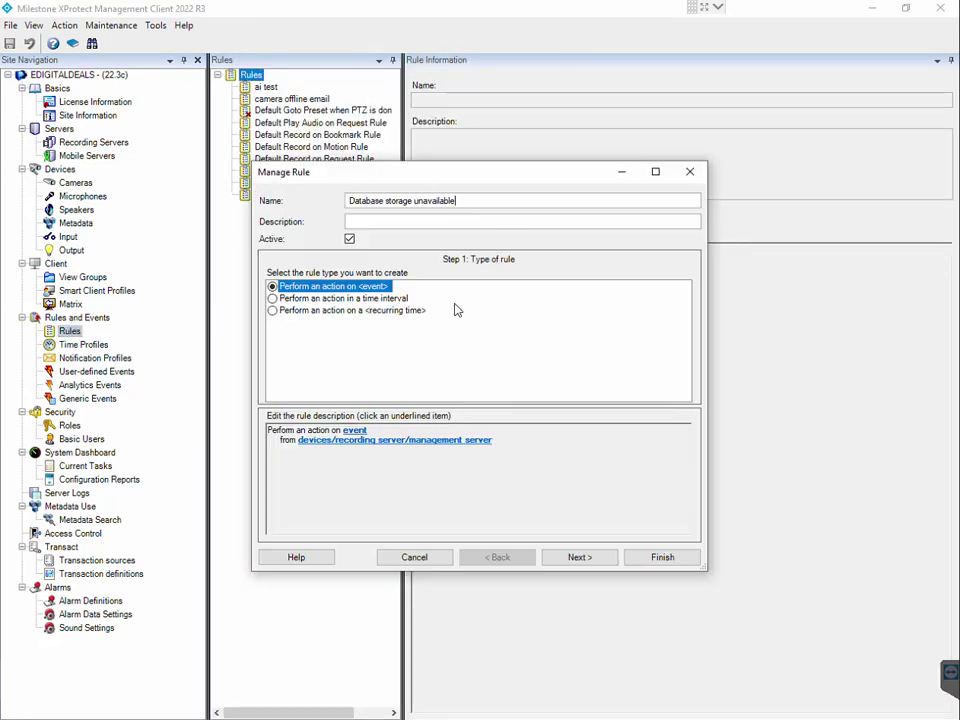
pyautogui.click(353, 434)
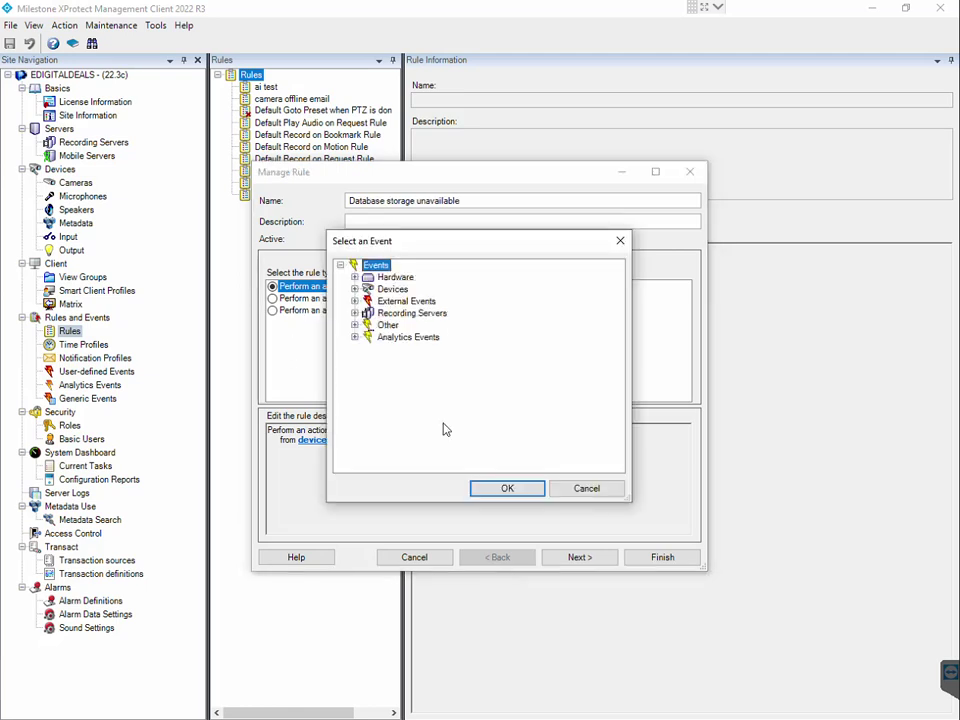
pyautogui.click(355, 313)
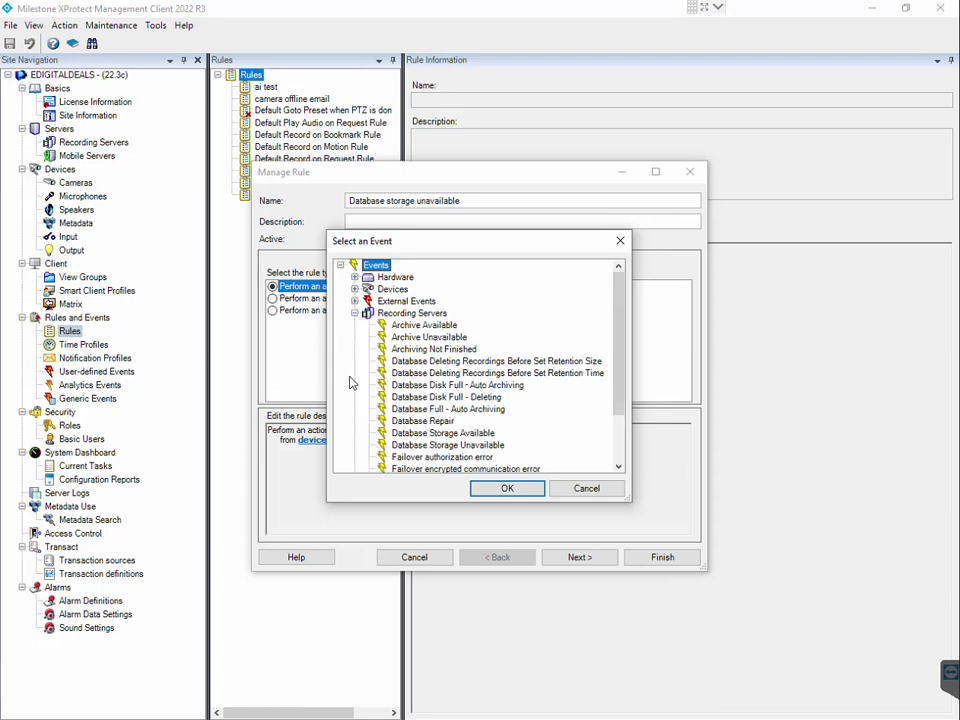
pyautogui.click(415, 445)
pyautogui.click(503, 488)
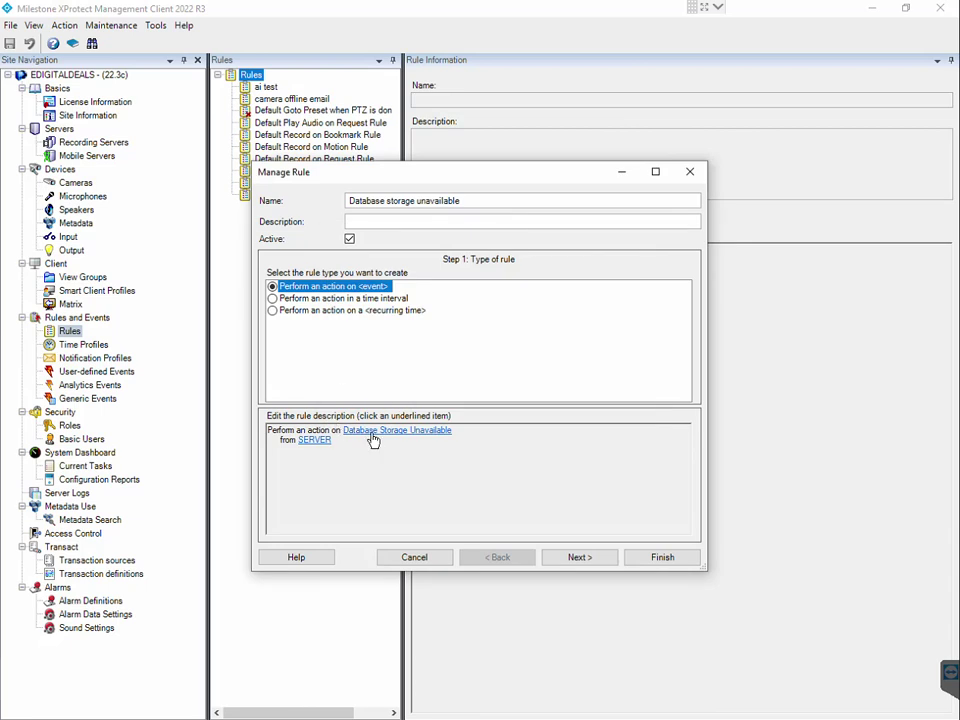
pyautogui.click(572, 560)
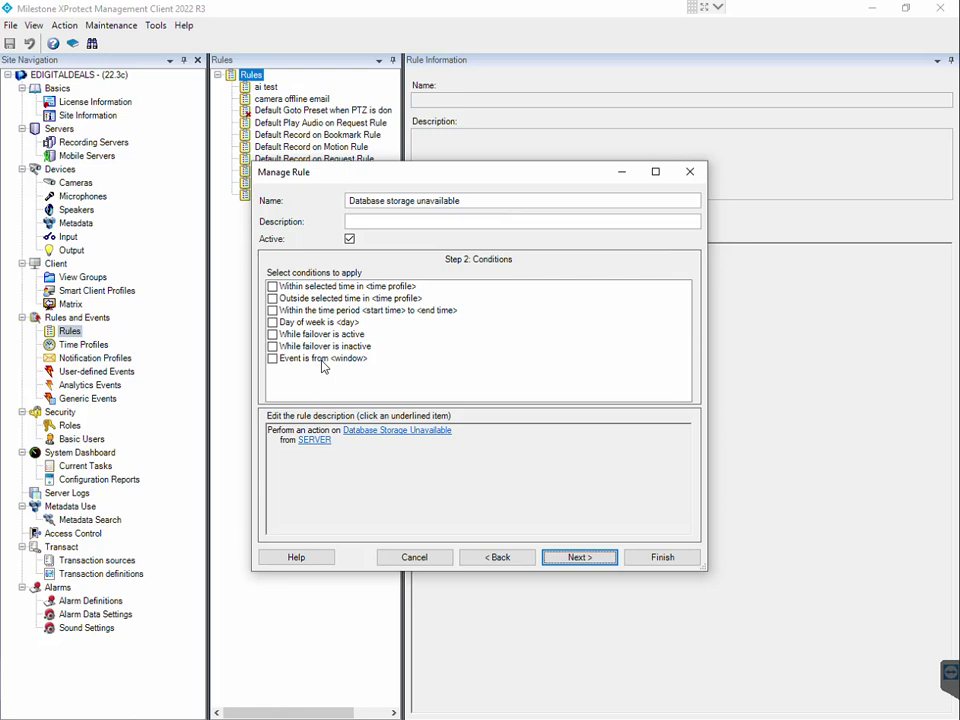
# Step: Add the within-selected-time condition using the 24-7 time profile and continue
pyautogui.click(272, 286)
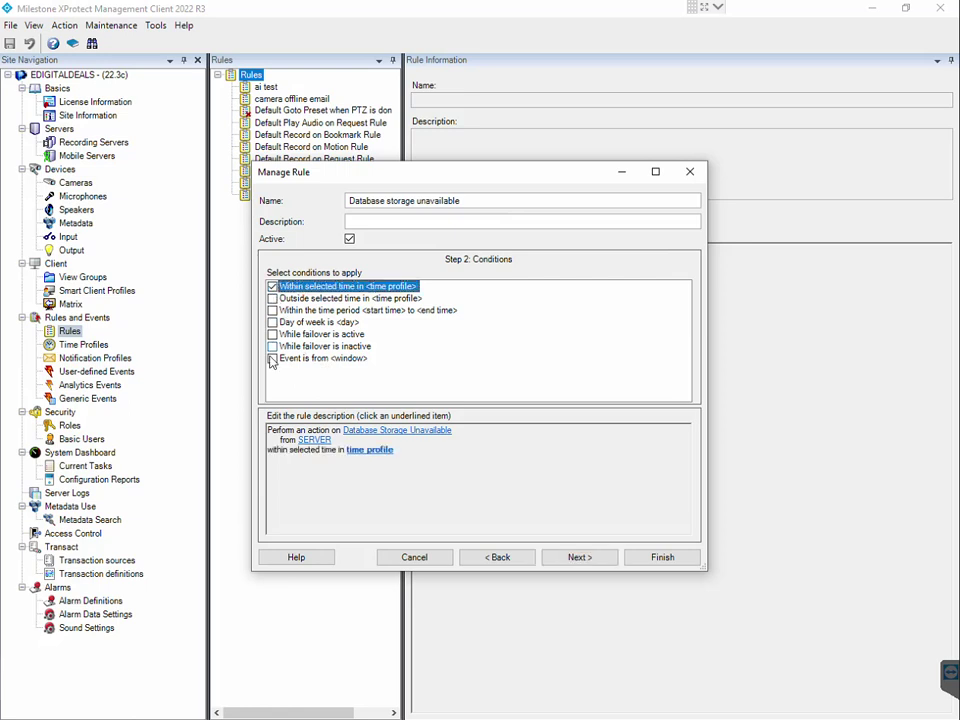
pyautogui.click(580, 560)
pyautogui.click(610, 404)
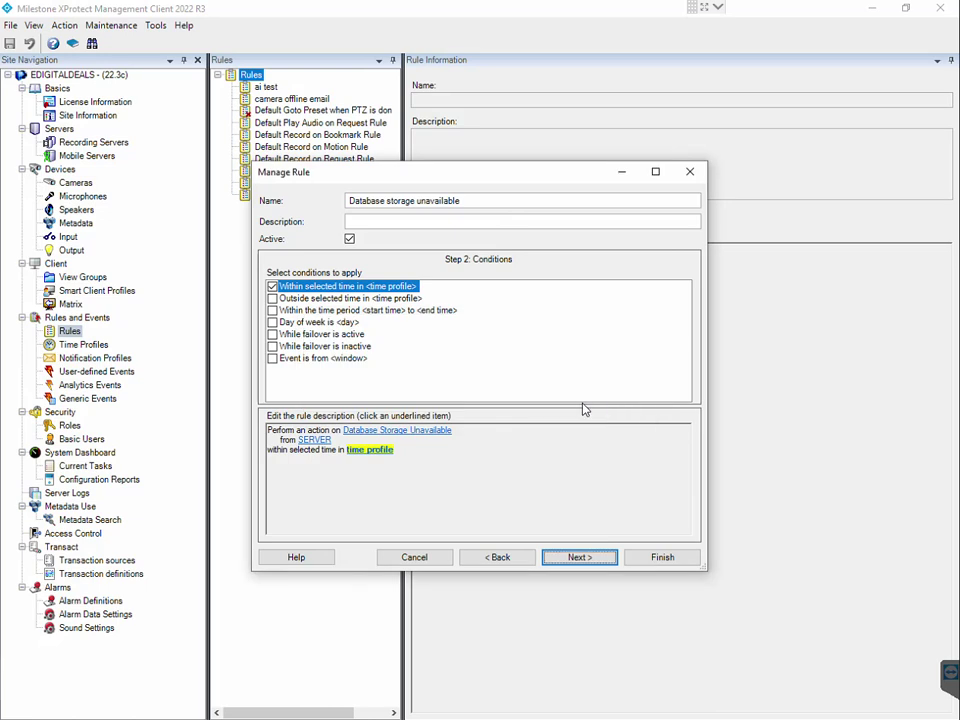
pyautogui.click(379, 456)
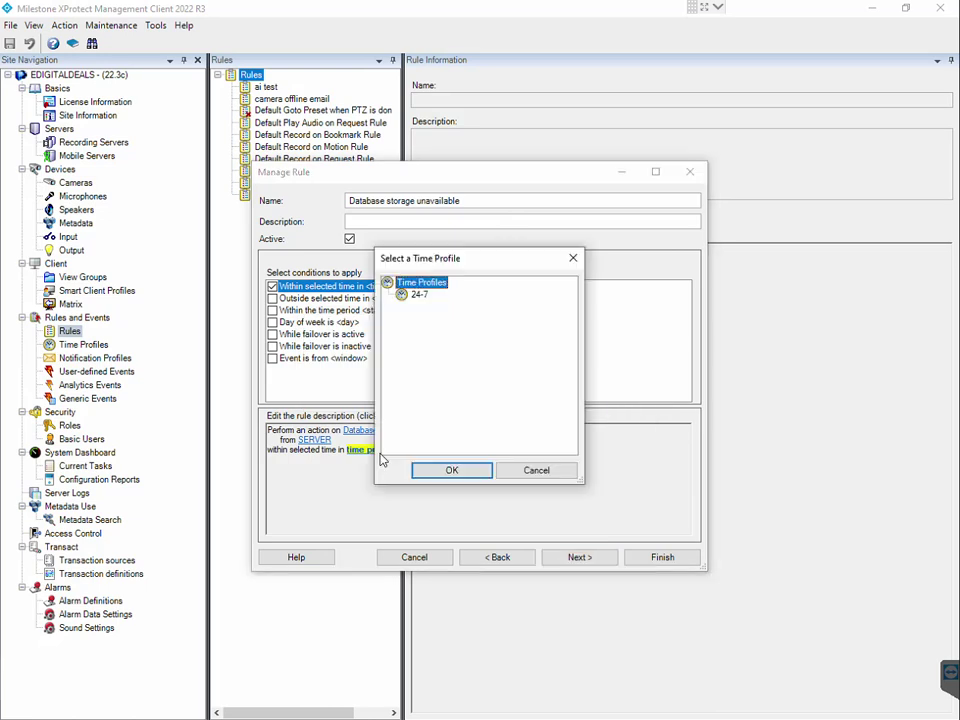
pyautogui.click(418, 294)
pyautogui.click(446, 471)
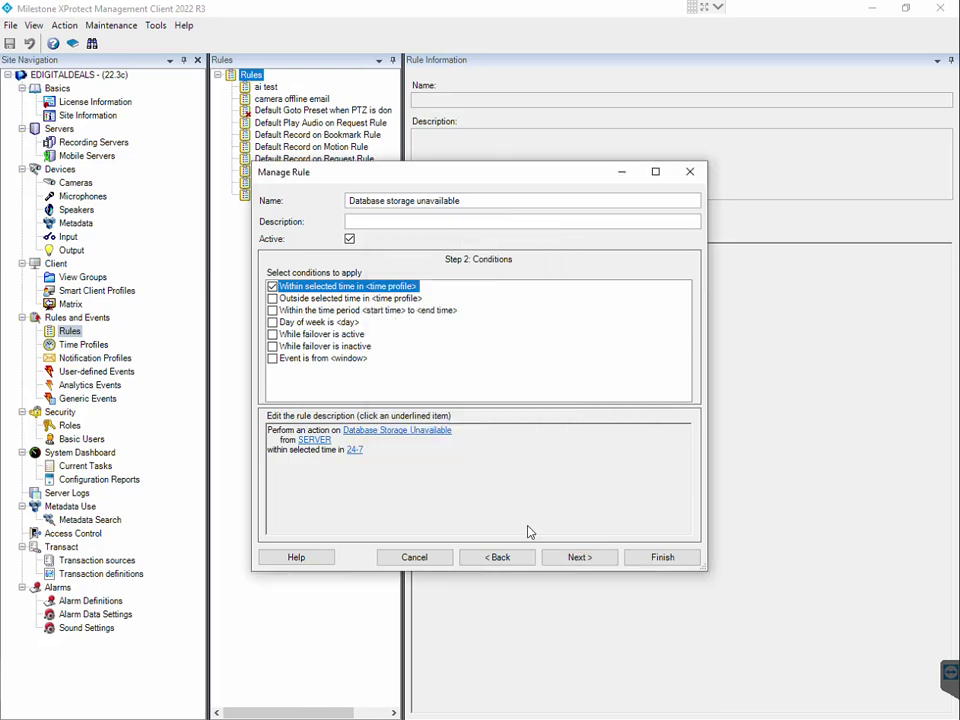
pyautogui.click(580, 557)
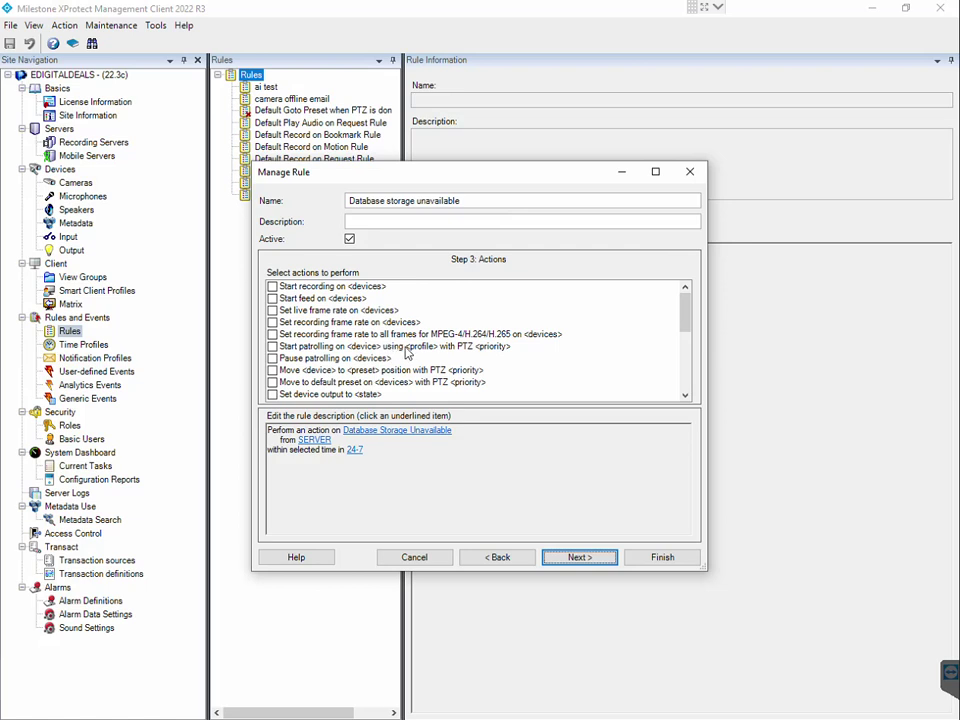
# Step: Add a 'Send notification' action using the e-mail notification profile
pyautogui.click(685, 395)
pyautogui.click(685, 395)
pyautogui.click(685, 395)
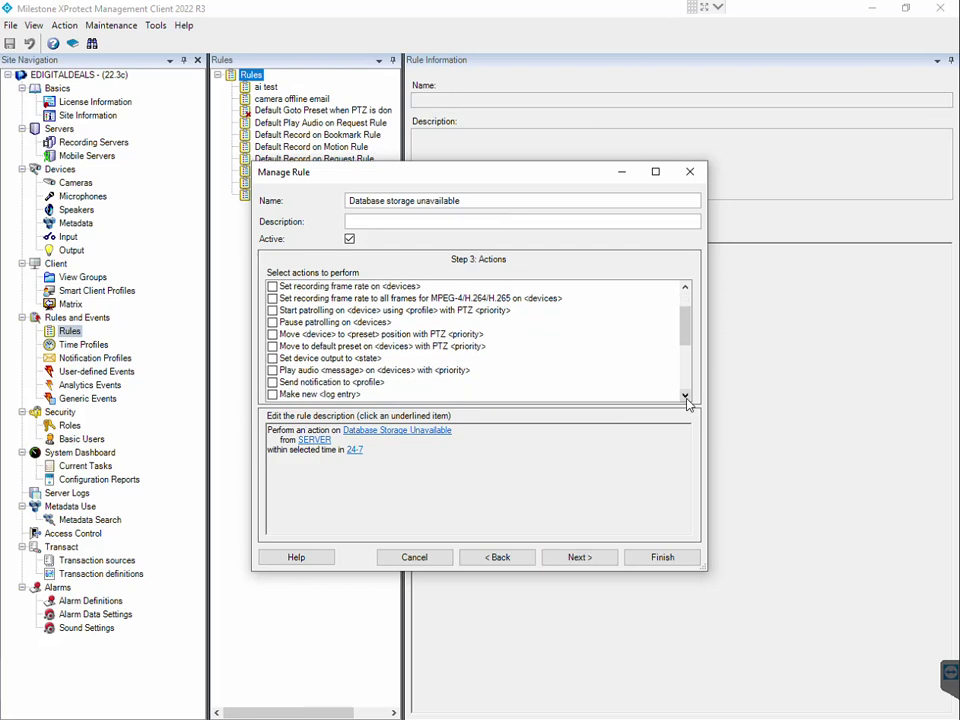
pyautogui.click(273, 383)
pyautogui.scroll(-3, 580, 384)
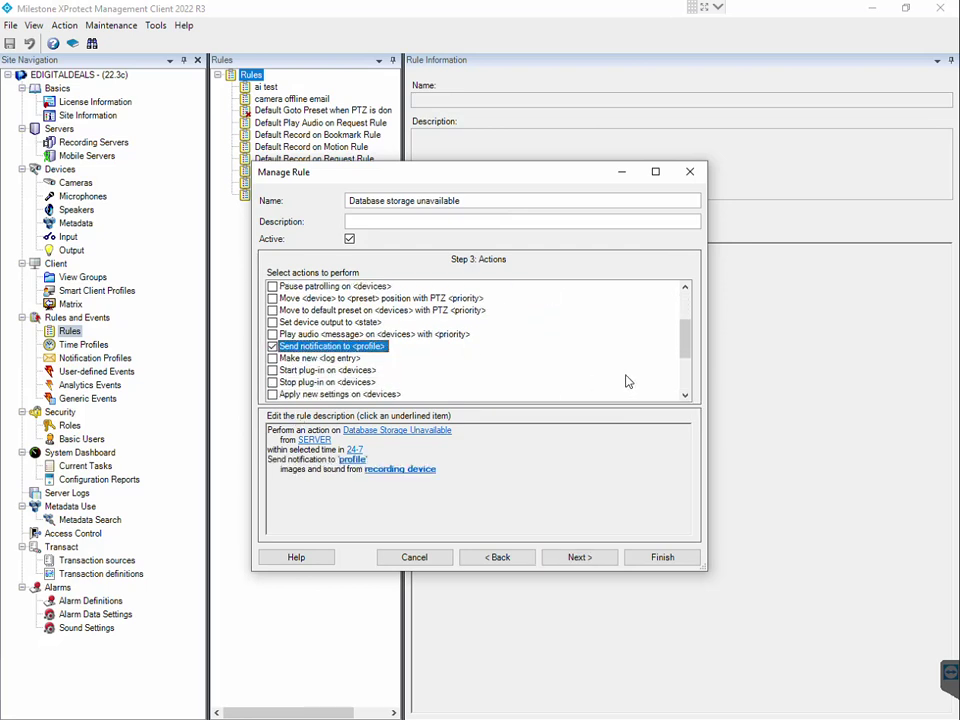
pyautogui.scroll(-2, 627, 381)
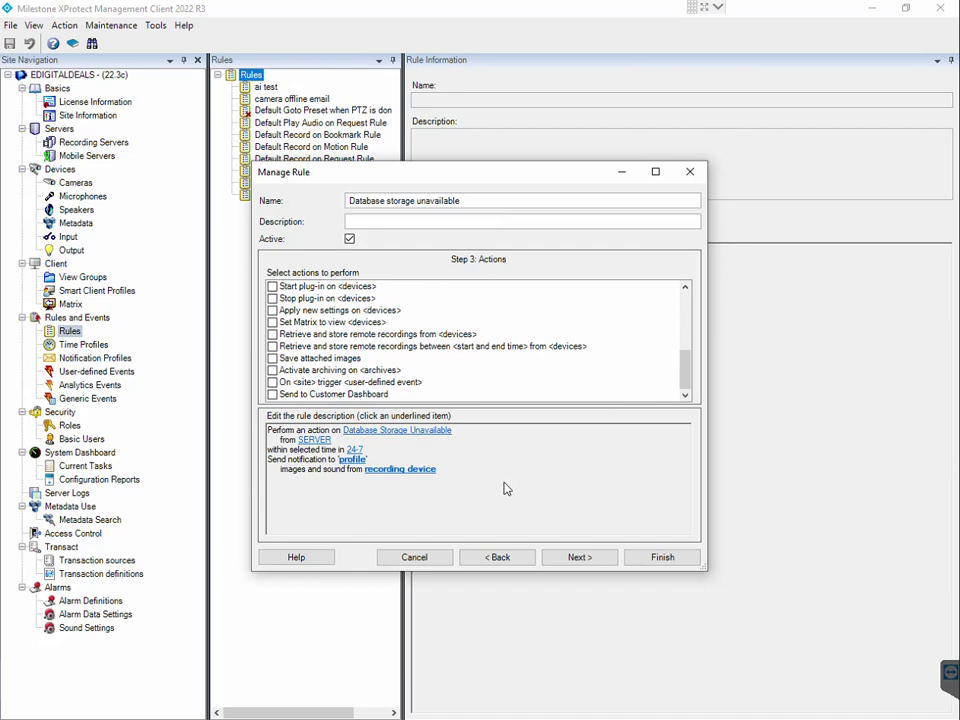
pyautogui.click(350, 460)
pyautogui.click(437, 307)
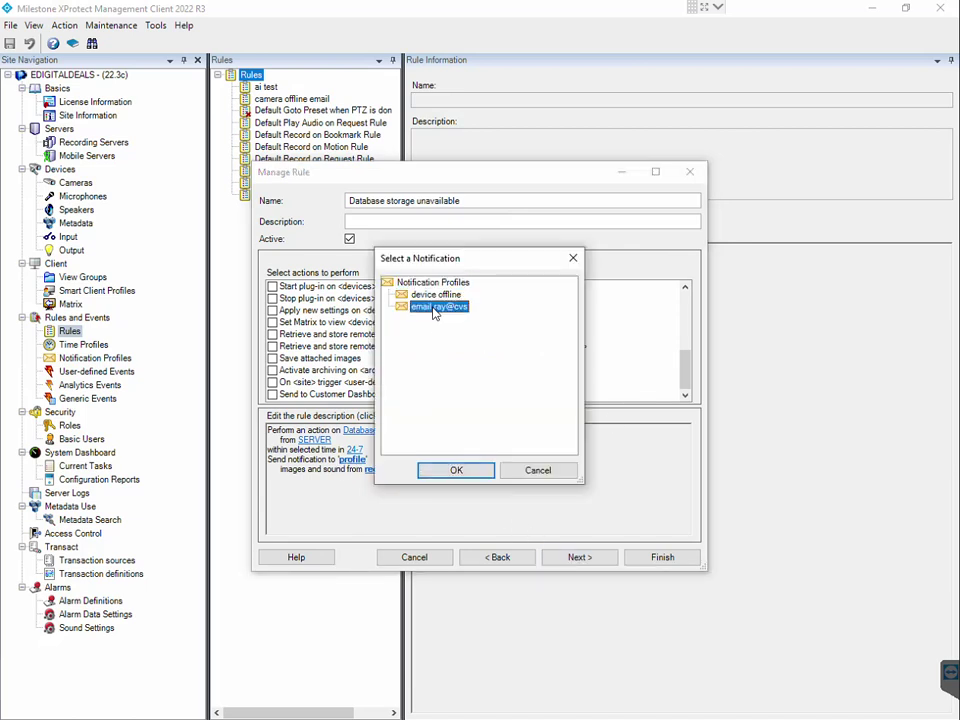
pyautogui.click(454, 472)
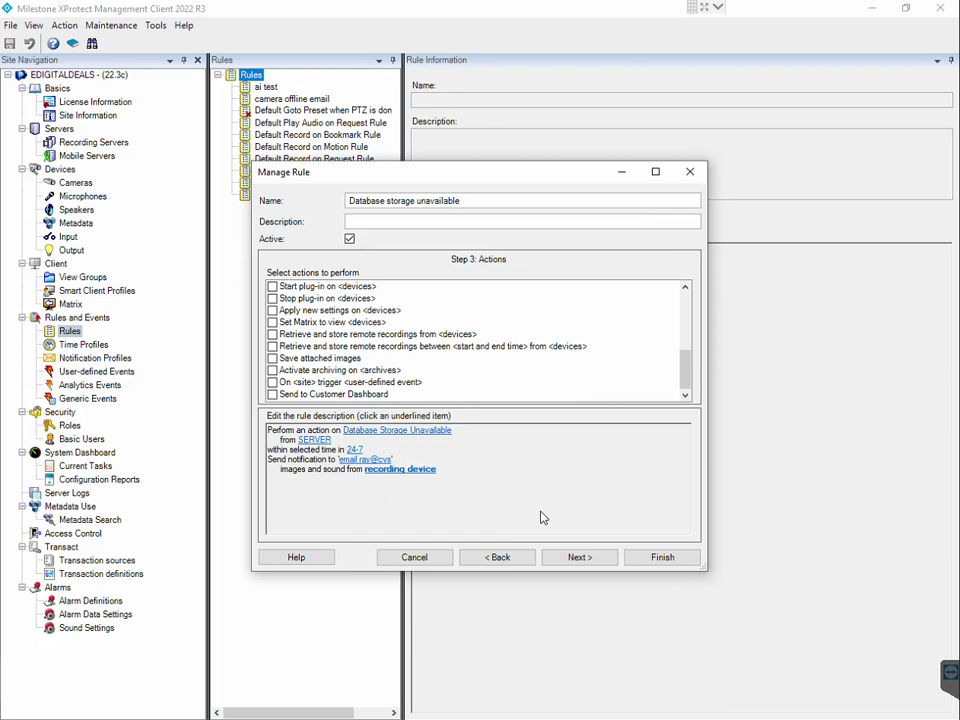
pyautogui.click(397, 471)
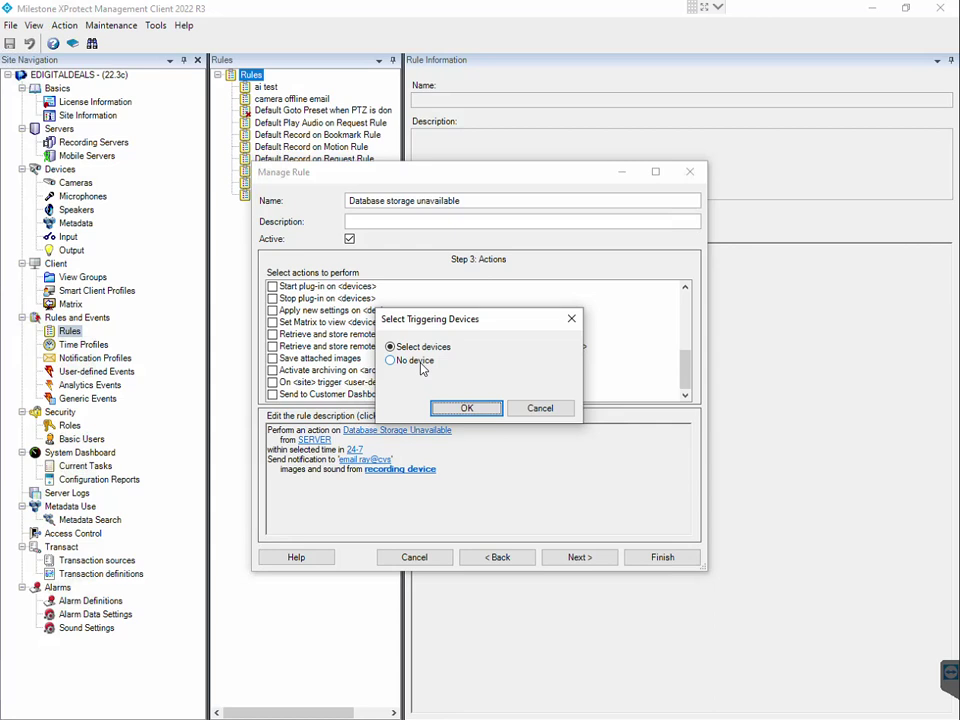
# Step: Opt for specific devices and browse the cameras listed under the SERVER recording server
pyautogui.click(462, 408)
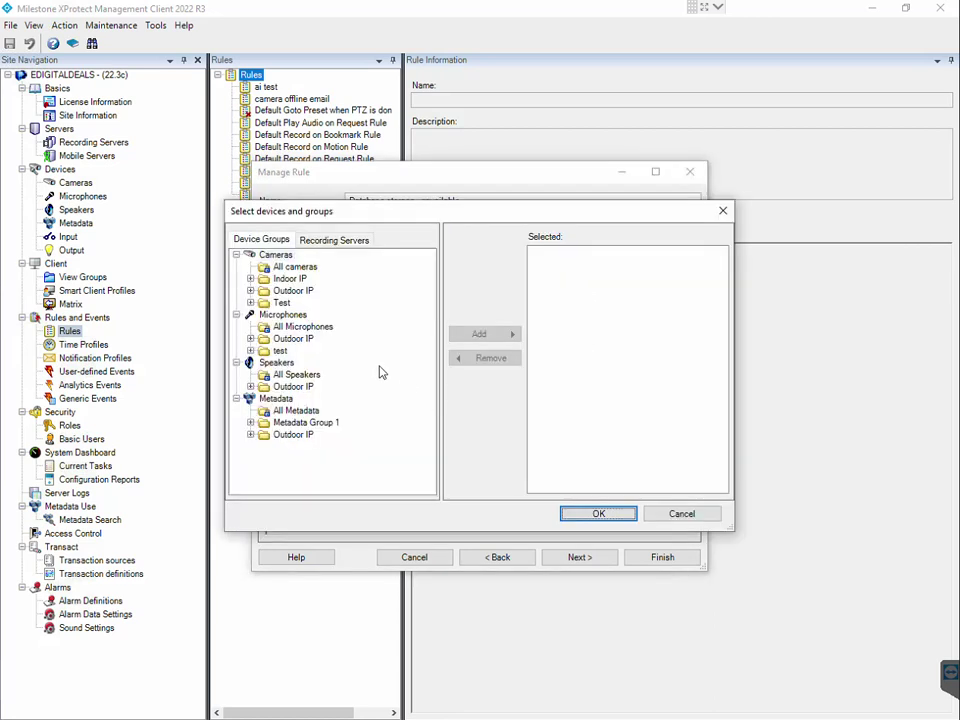
pyautogui.click(334, 241)
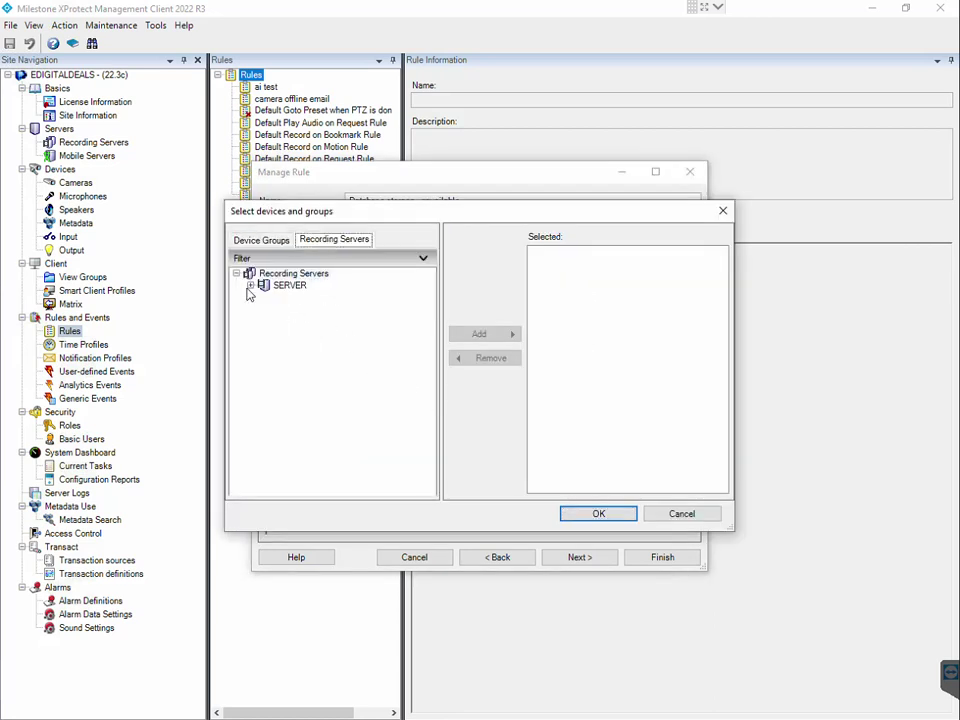
pyautogui.click(251, 285)
pyautogui.click(270, 286)
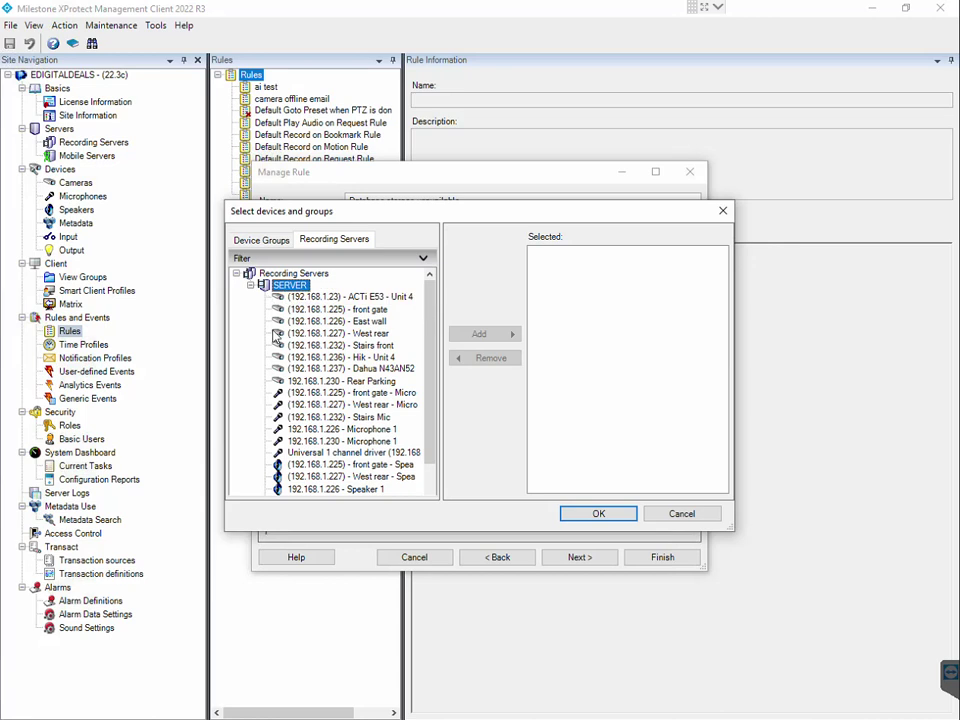
pyautogui.click(291, 275)
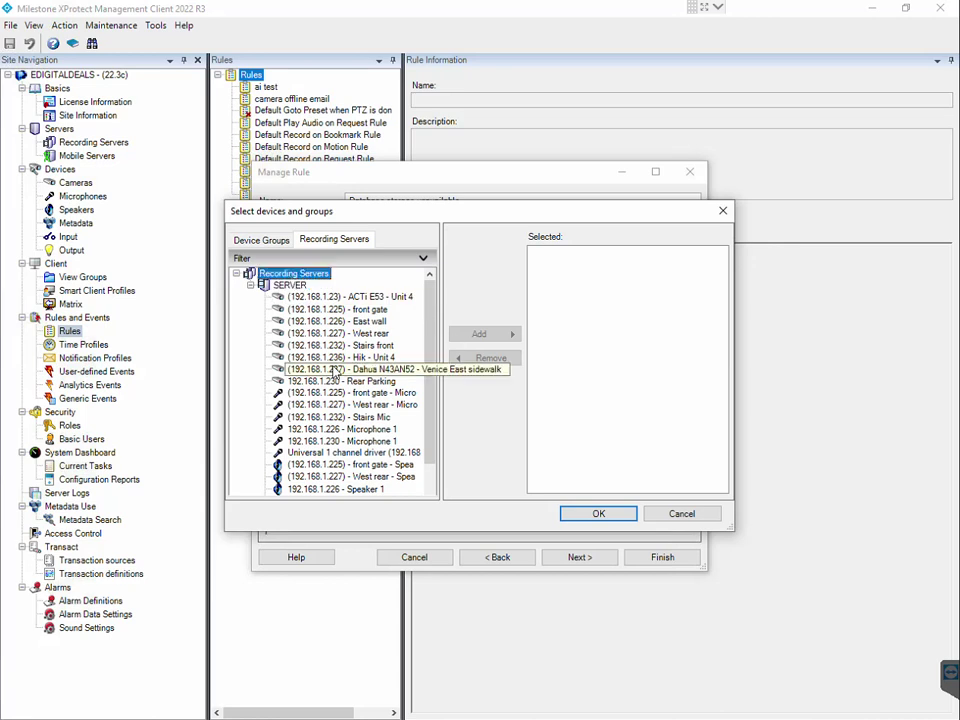
pyautogui.scroll(-2, 340, 368)
pyautogui.scroll(2, 342, 368)
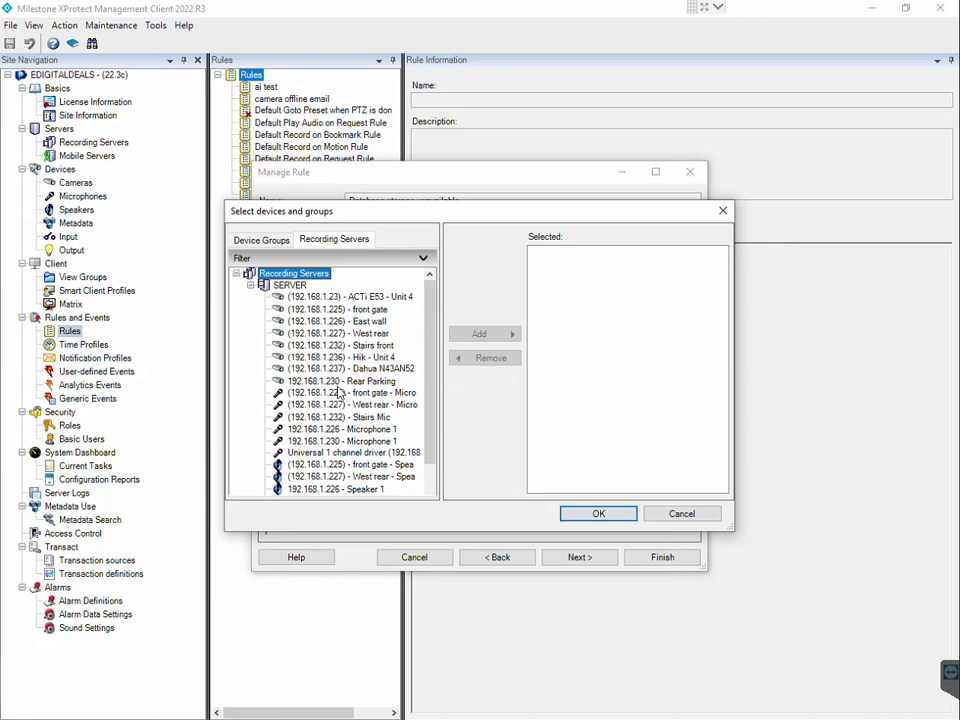
pyautogui.scroll(-2, 339, 392)
pyautogui.click(262, 240)
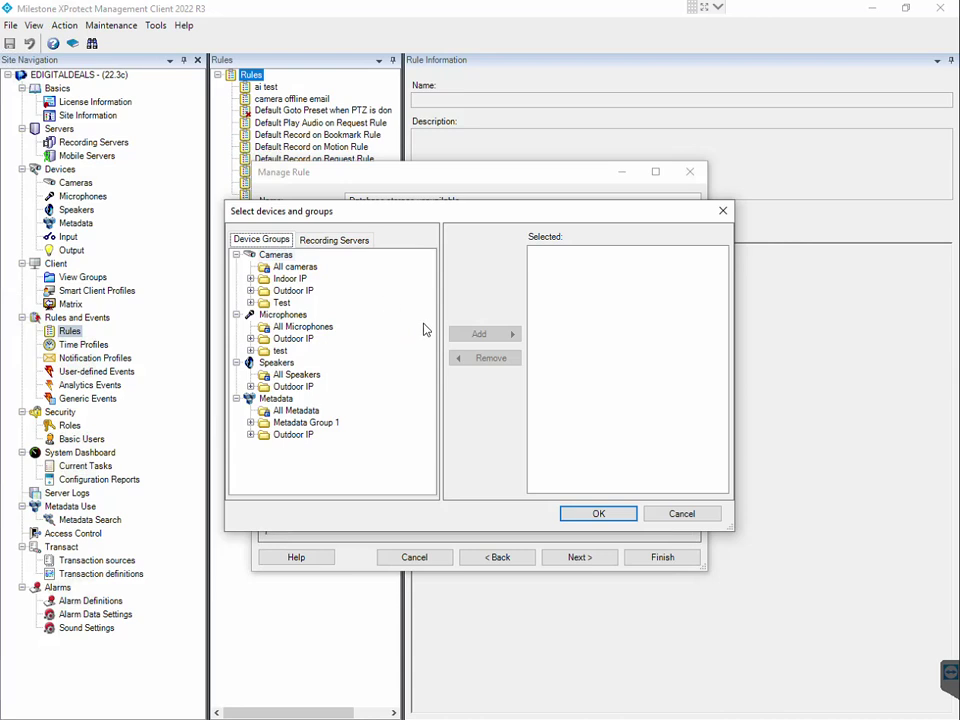
pyautogui.click(331, 251)
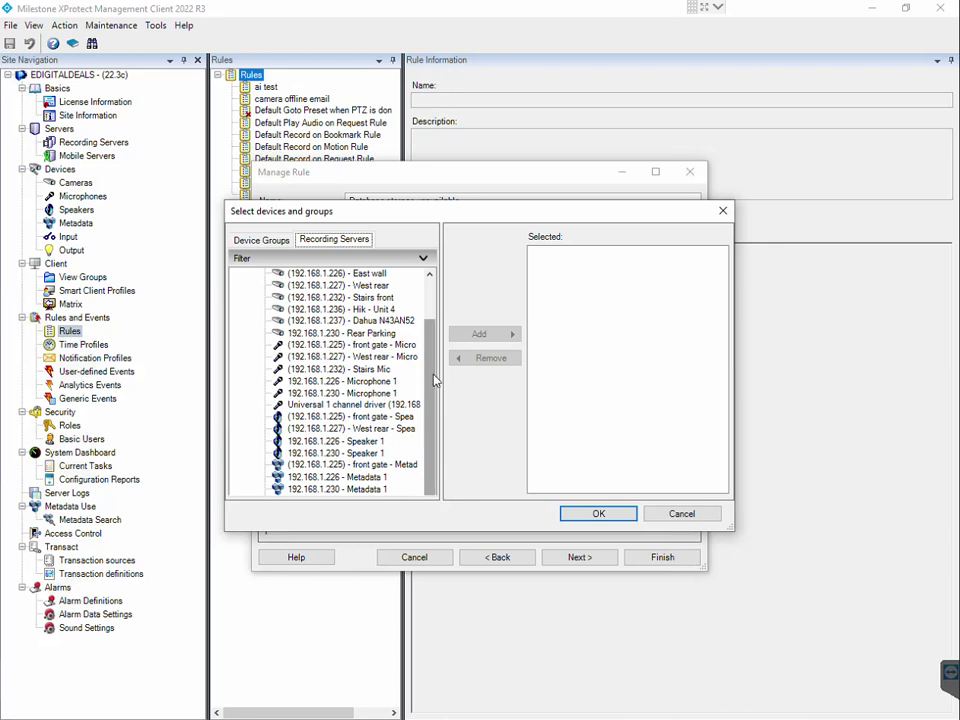
pyautogui.scroll(2, 430, 381)
# Step: Add the ACTi E53 Unit 4, front gate and East wall cameras to the selection
pyautogui.click(335, 299)
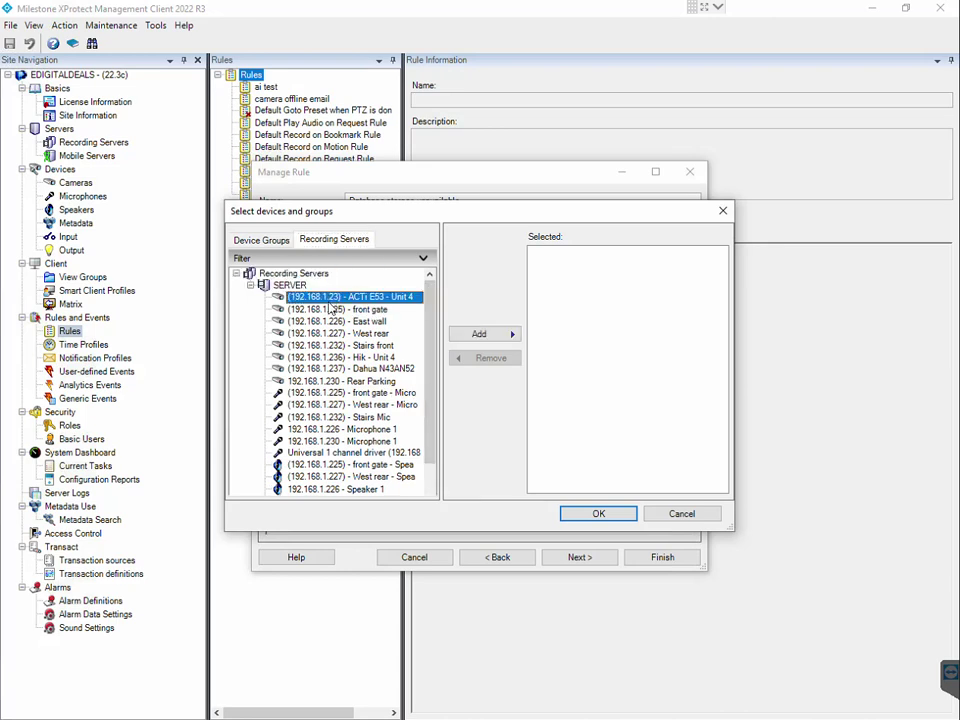
pyautogui.scroll(-2, 340, 390)
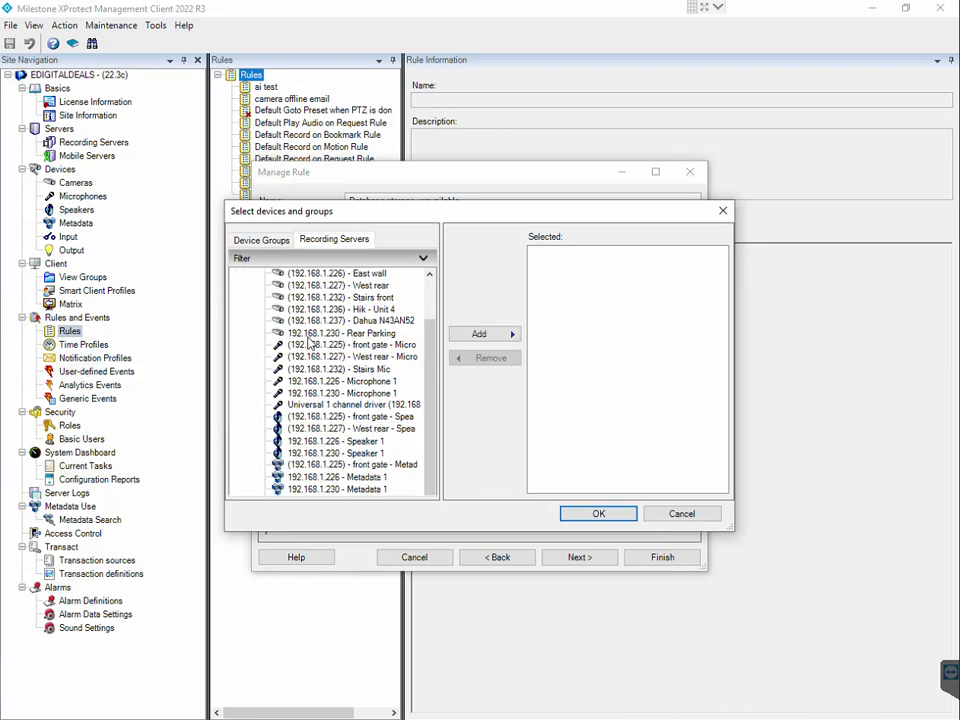
pyautogui.click(312, 334)
pyautogui.scroll(2, 322, 345)
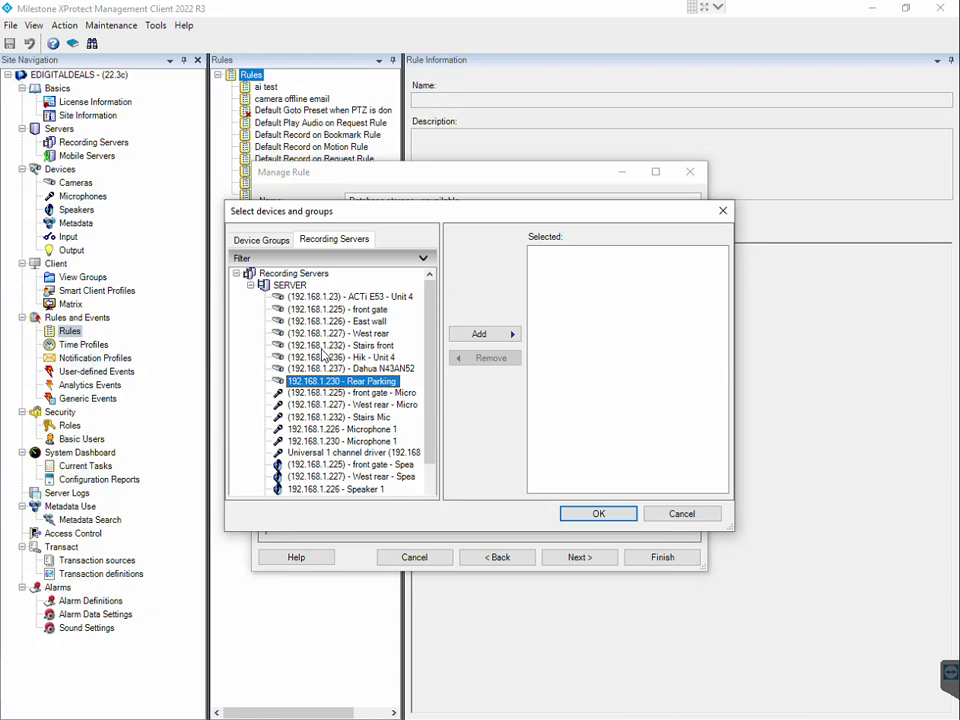
pyautogui.click(327, 299)
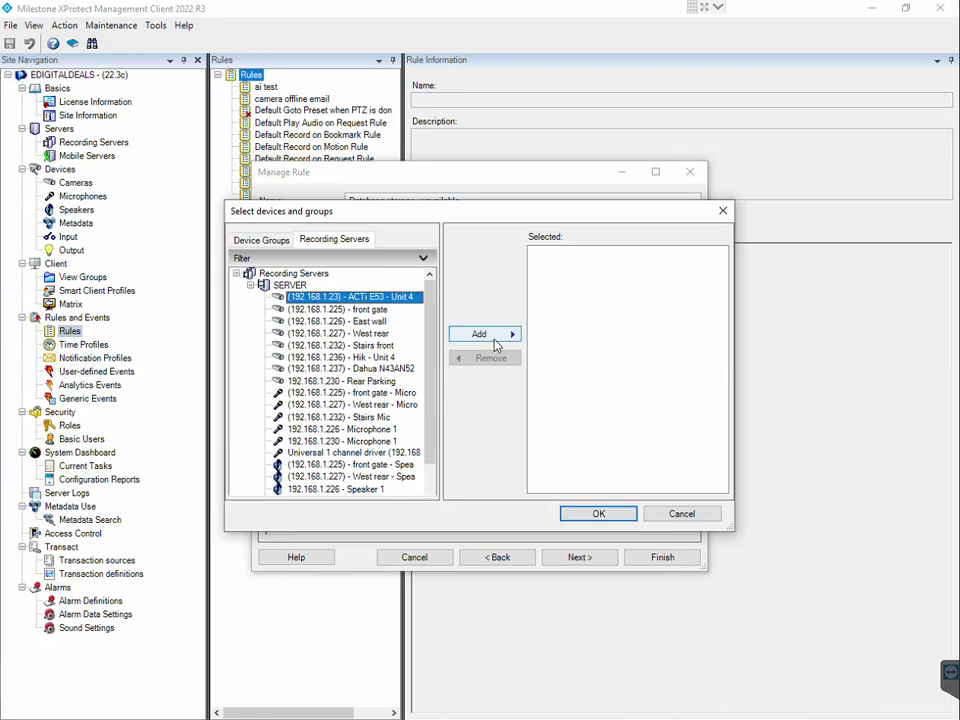
pyautogui.click(494, 336)
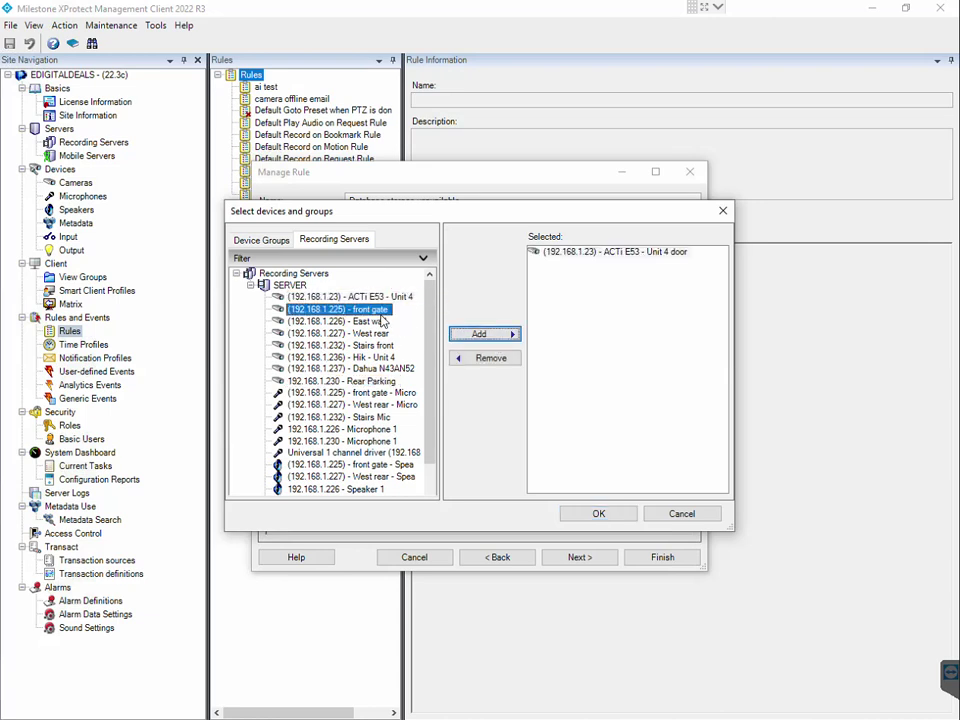
pyautogui.click(459, 337)
pyautogui.click(350, 322)
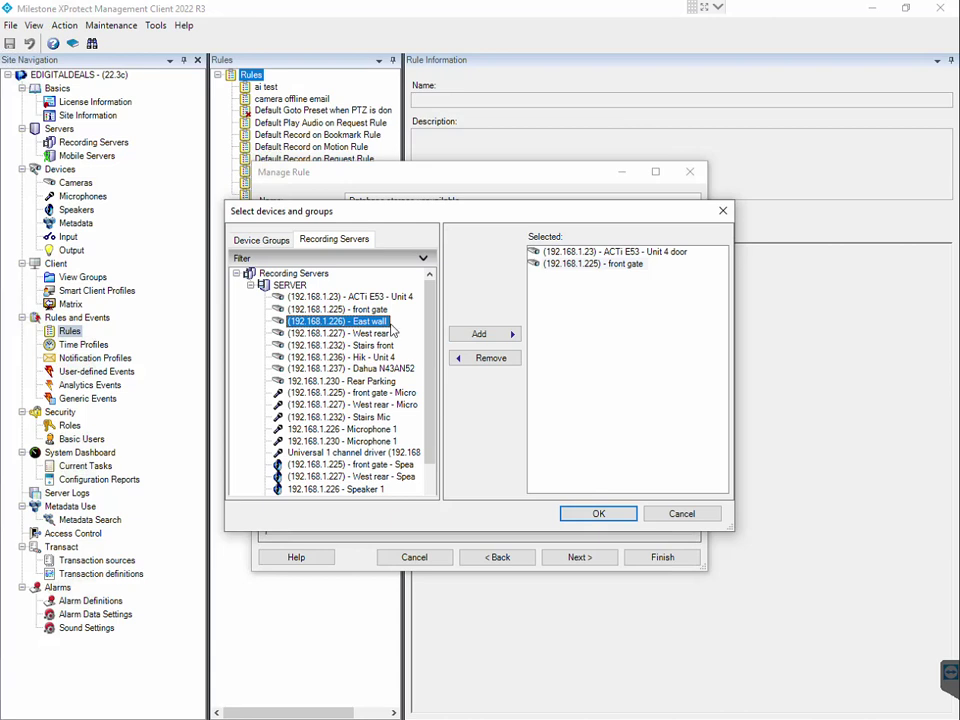
pyautogui.click(467, 334)
# Step: Add West rear, Stairs front, Hik - Unit 4, Dahua N43AN52 and Rear Parking, then confirm
pyautogui.click(380, 334)
pyautogui.click(470, 334)
pyautogui.click(360, 345)
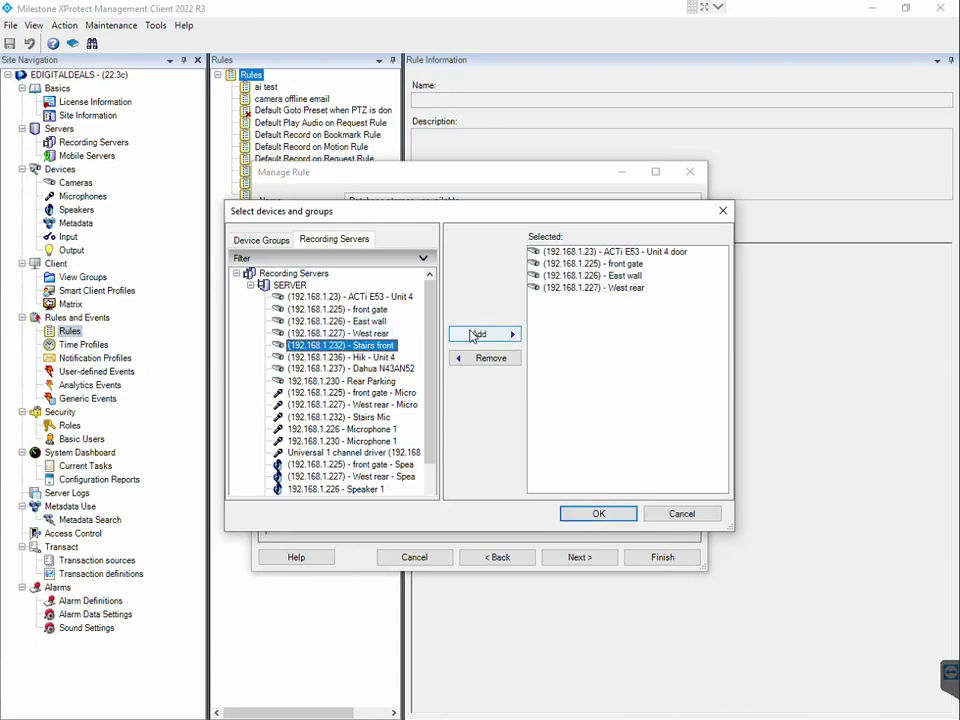
pyautogui.click(478, 334)
pyautogui.click(345, 357)
pyautogui.click(479, 334)
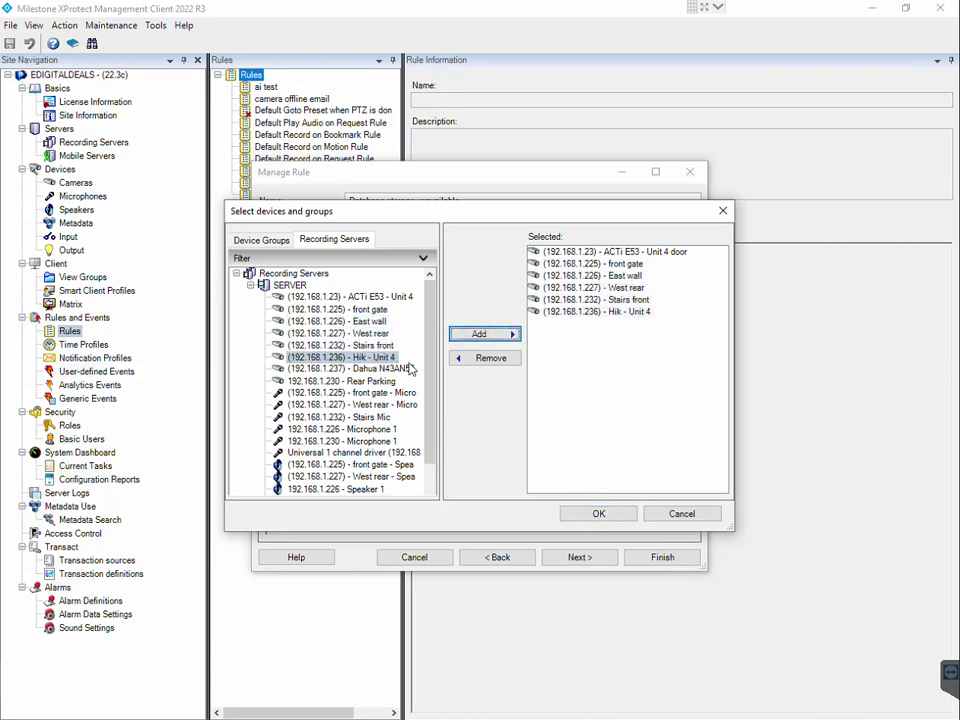
pyautogui.click(405, 368)
pyautogui.click(481, 334)
pyautogui.click(342, 381)
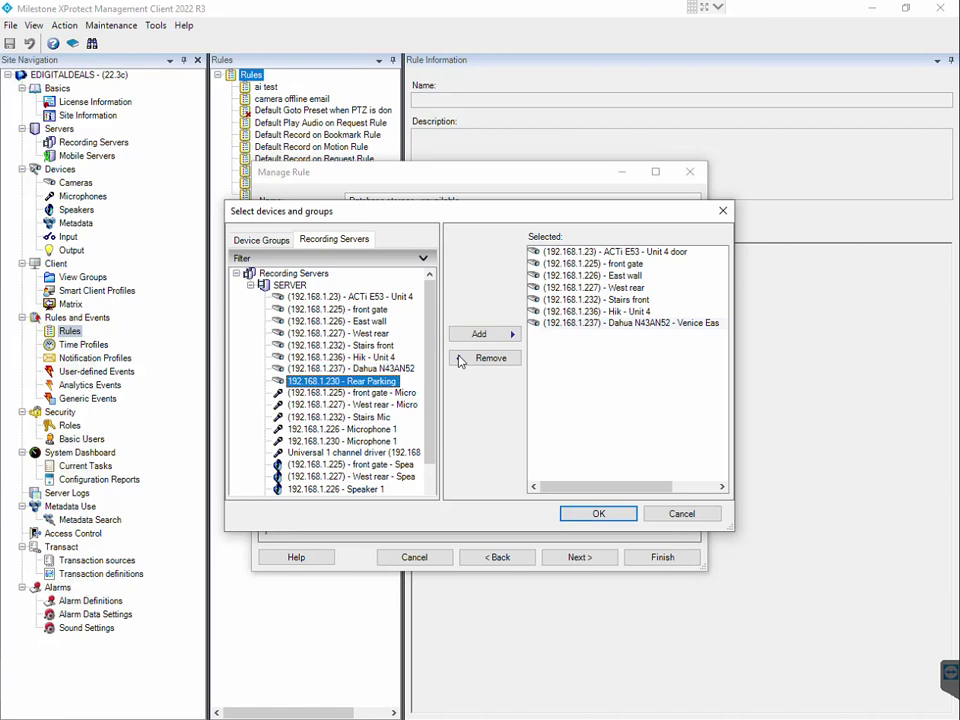
pyautogui.click(480, 335)
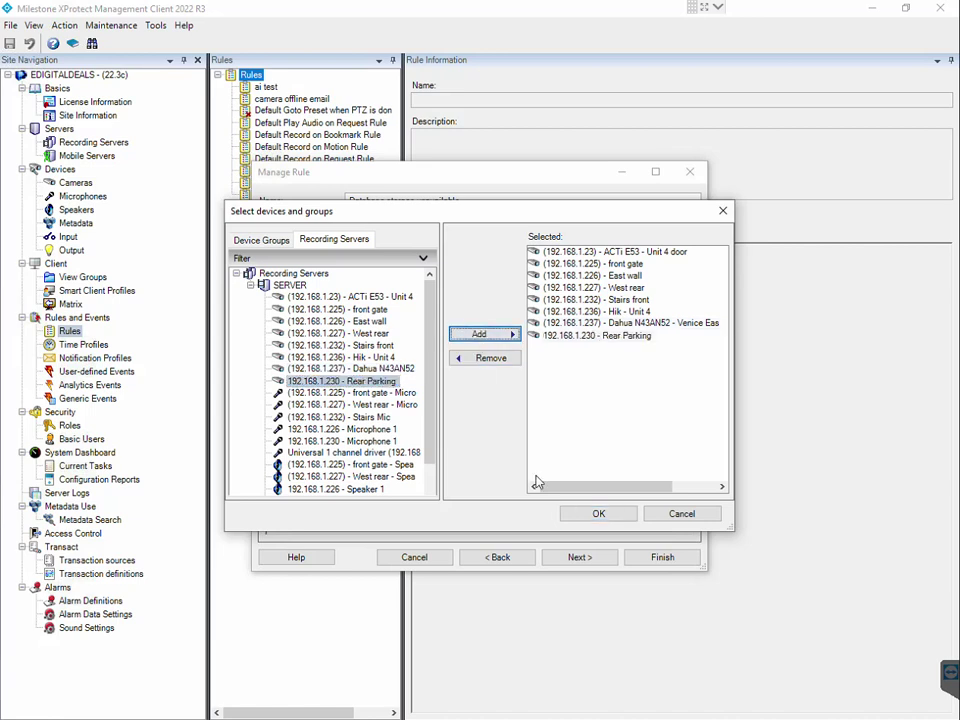
pyautogui.click(598, 514)
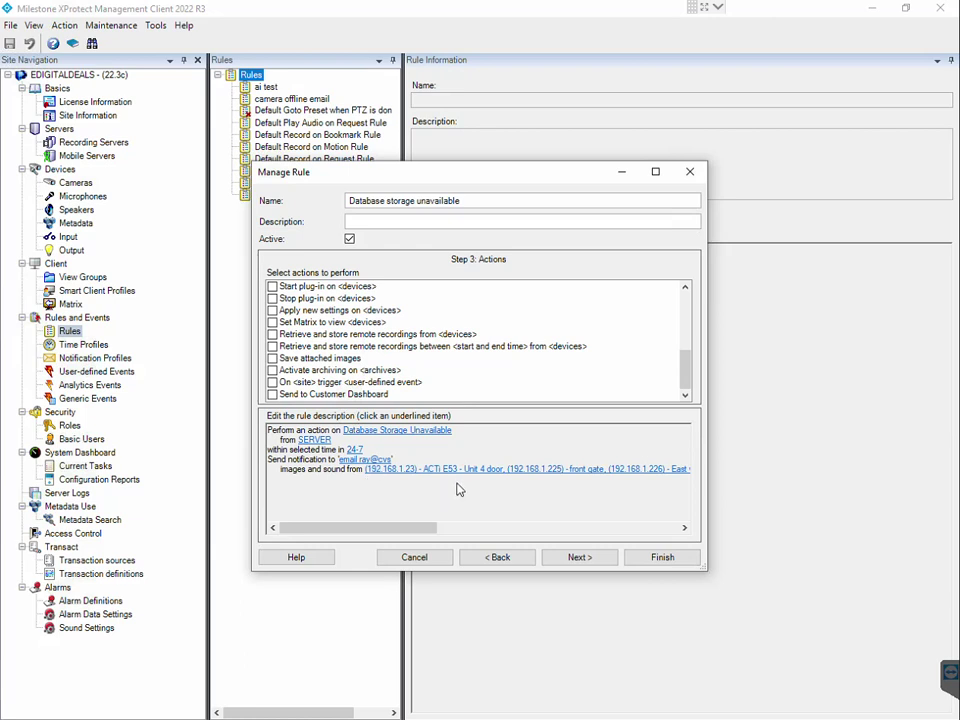
# Step: Switch the e-mail's image and sound source from the eight cameras to No device
pyautogui.click(396, 470)
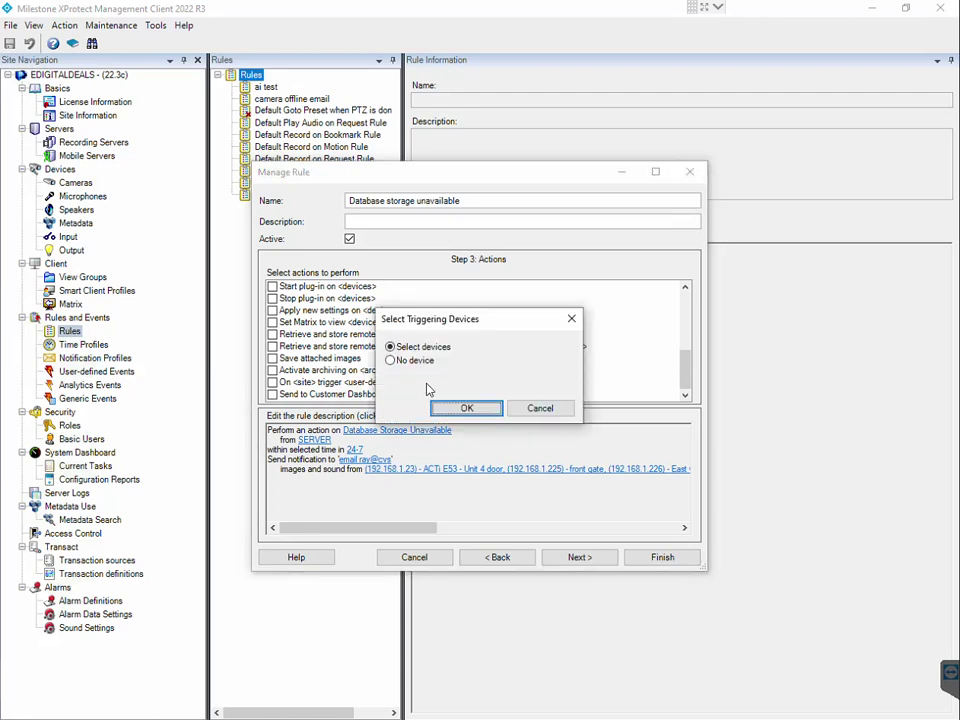
pyautogui.click(408, 361)
pyautogui.click(474, 414)
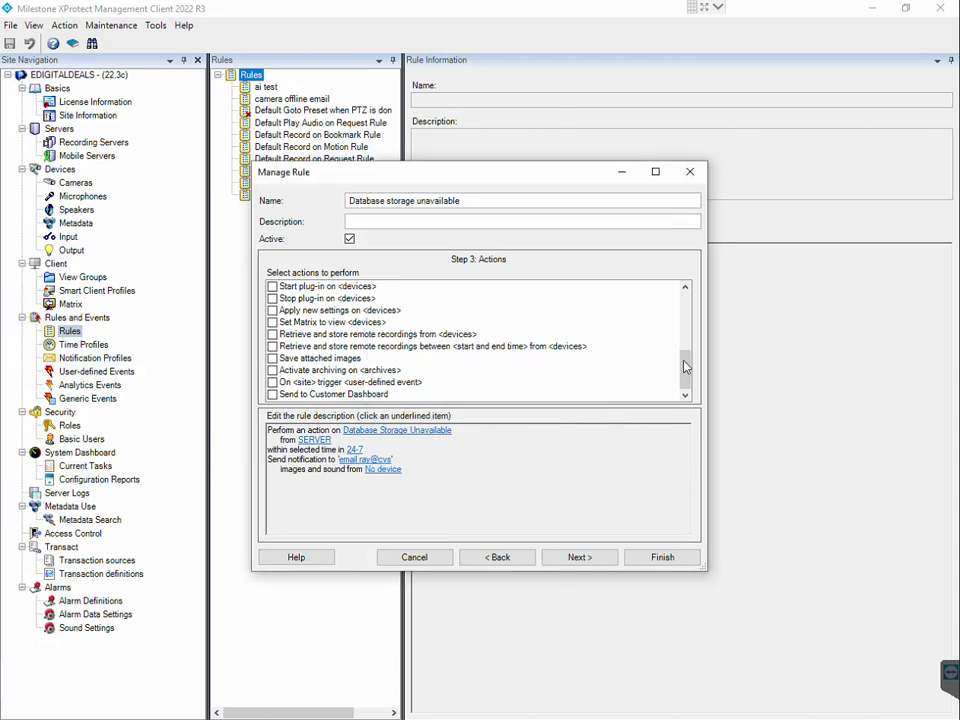
# Step: Check Send to Customer Dashboard as an extra action and advance to the stop criteria
pyautogui.moveTo(686, 375)
pyautogui.mouseDown()
pyautogui.moveTo(685, 318)
pyautogui.moveTo(684, 395)
pyautogui.mouseUp()
pyautogui.click(272, 394)
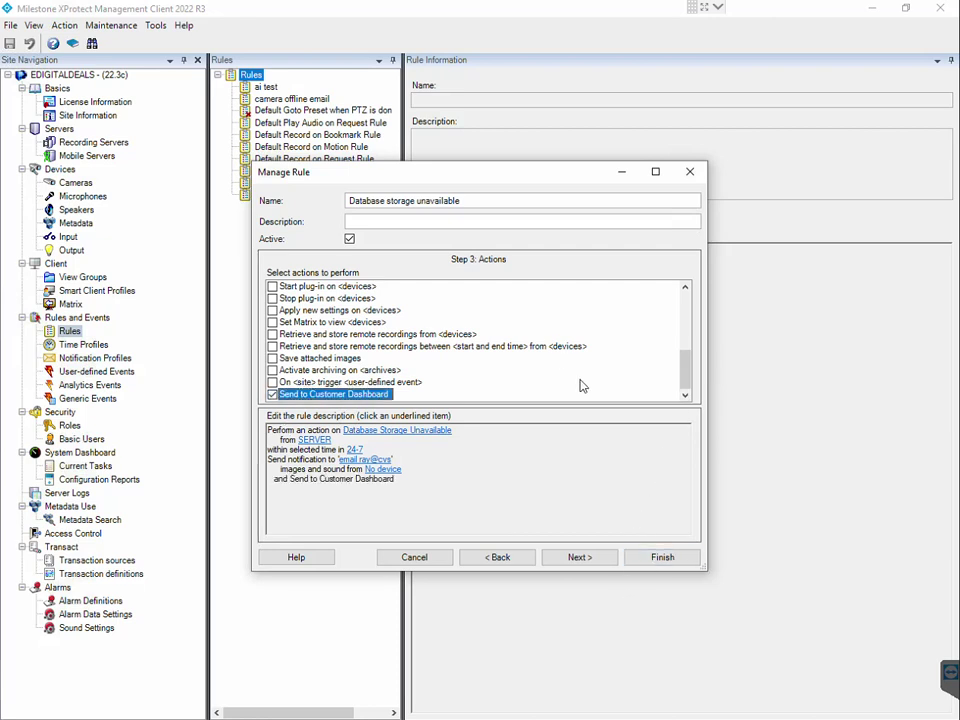
pyautogui.scroll(5, 583, 386)
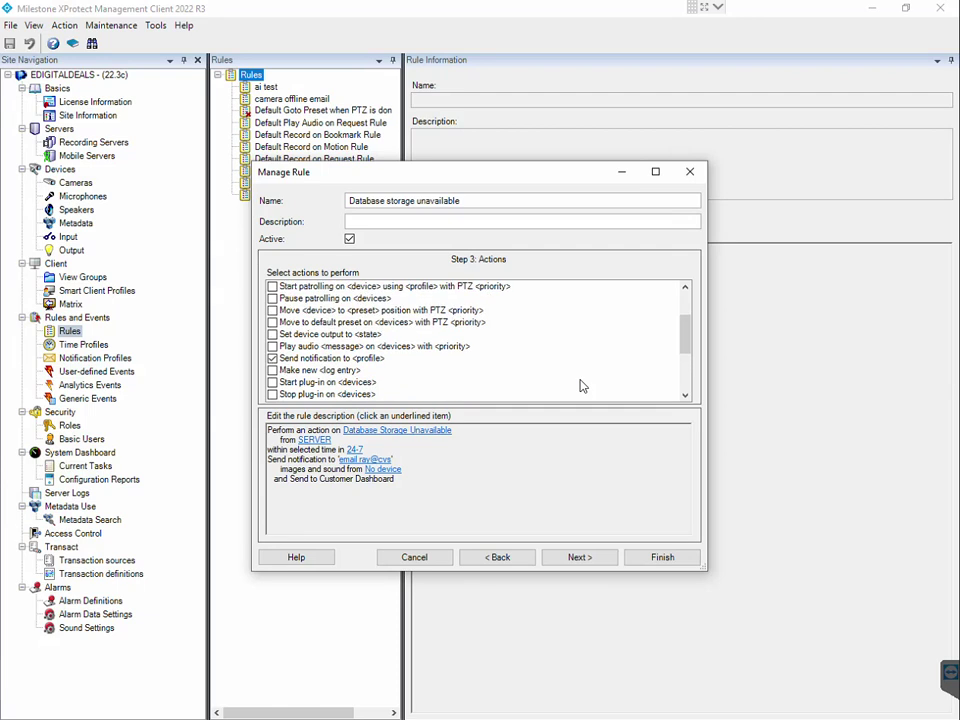
pyautogui.scroll(1, 583, 386)
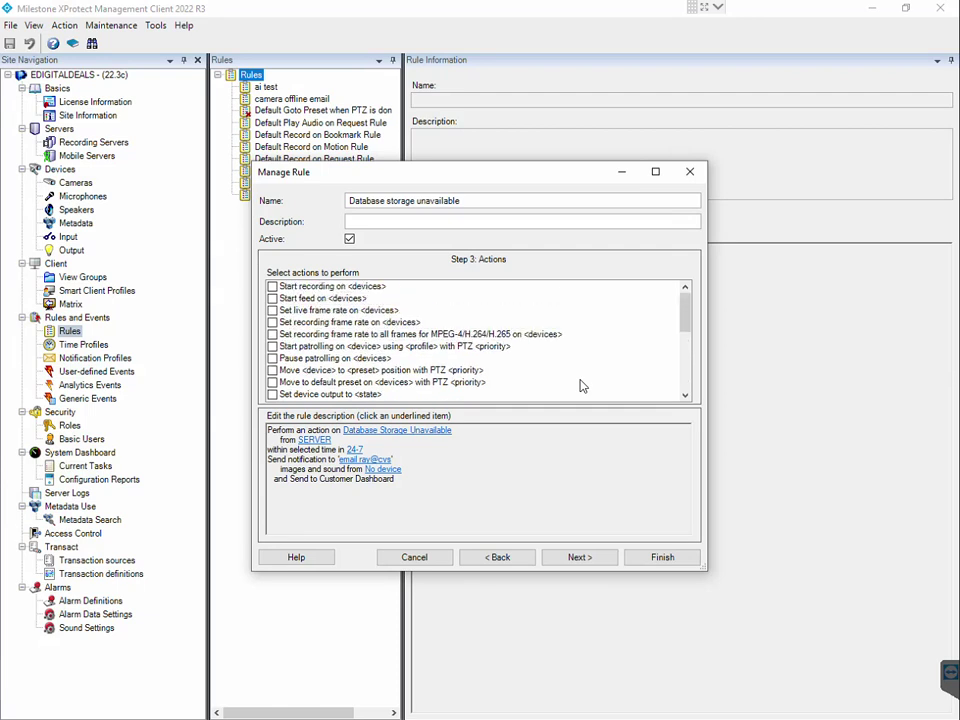
pyautogui.click(612, 563)
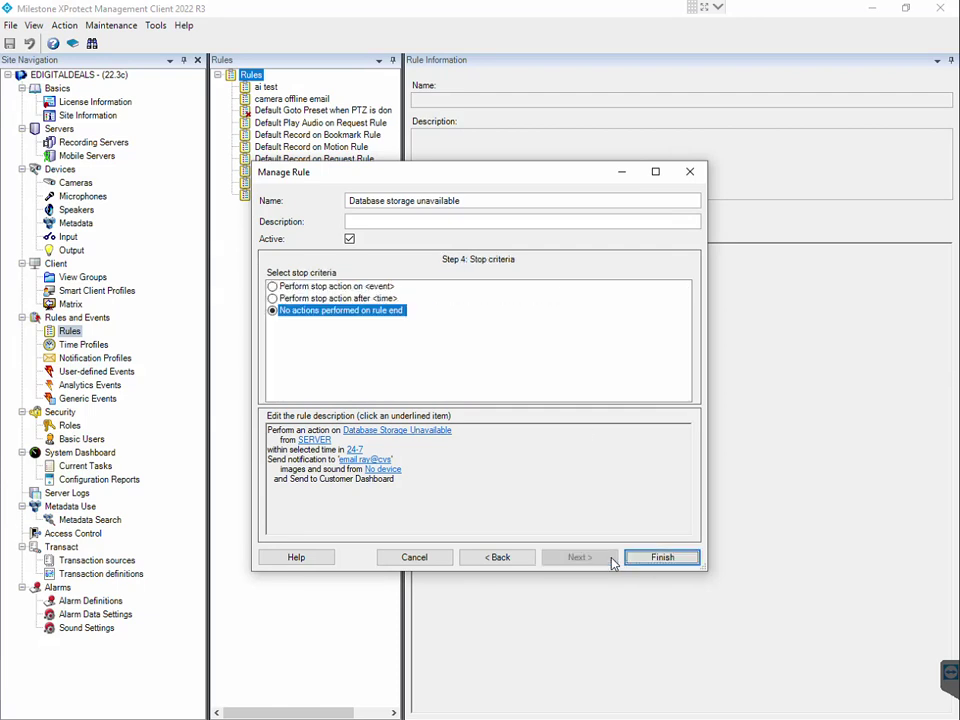
# Step: Choose Perform stop action on event, setting the event to Database Storage Available
pyautogui.click(330, 287)
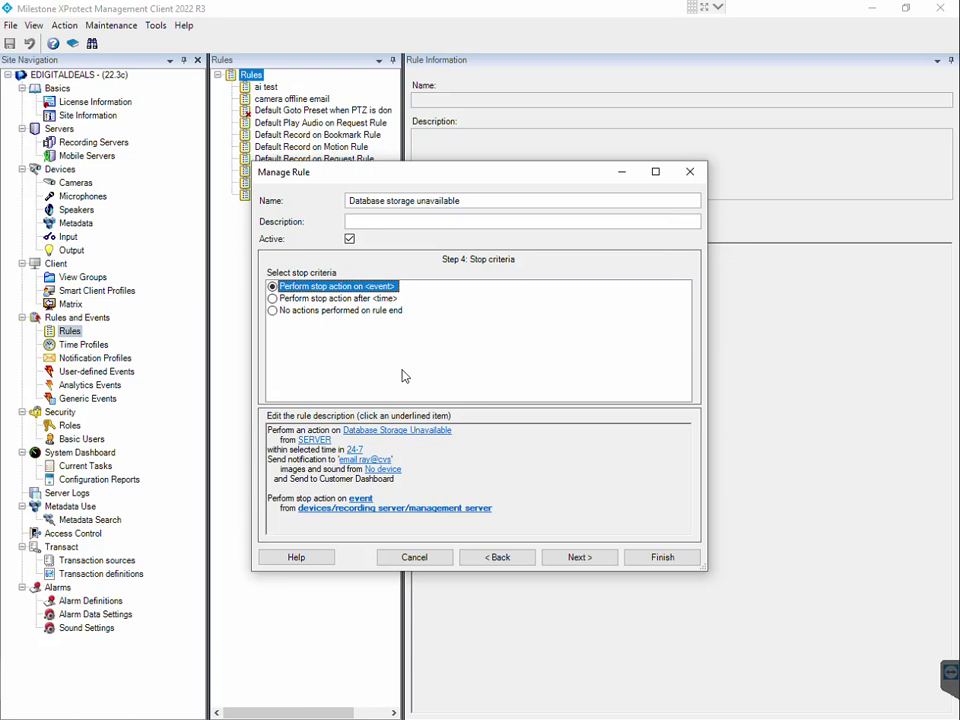
pyautogui.click(418, 437)
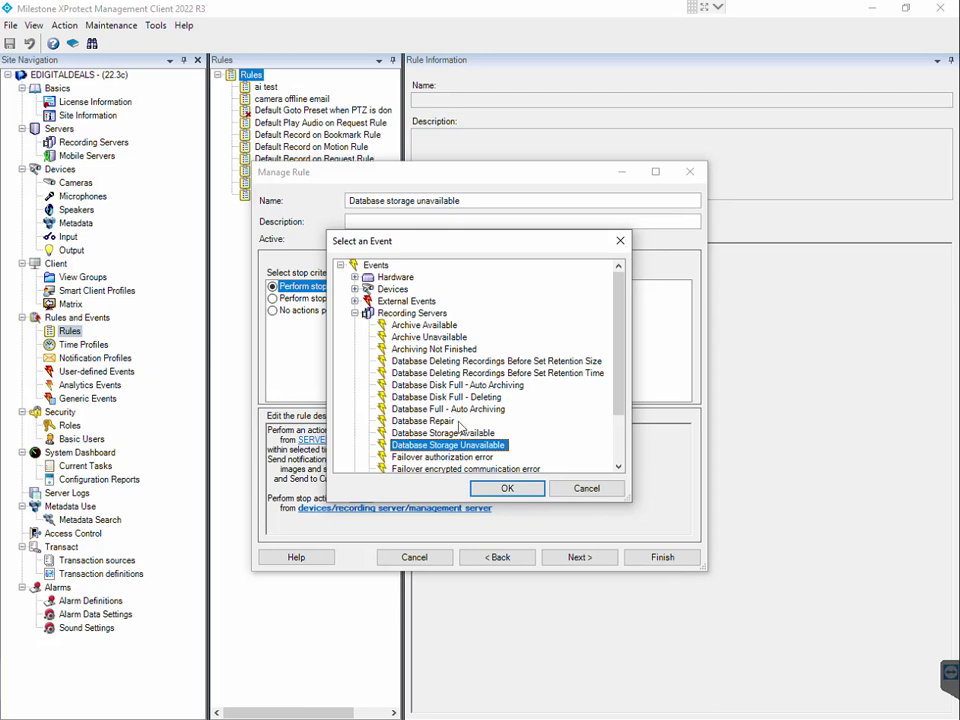
pyautogui.click(457, 434)
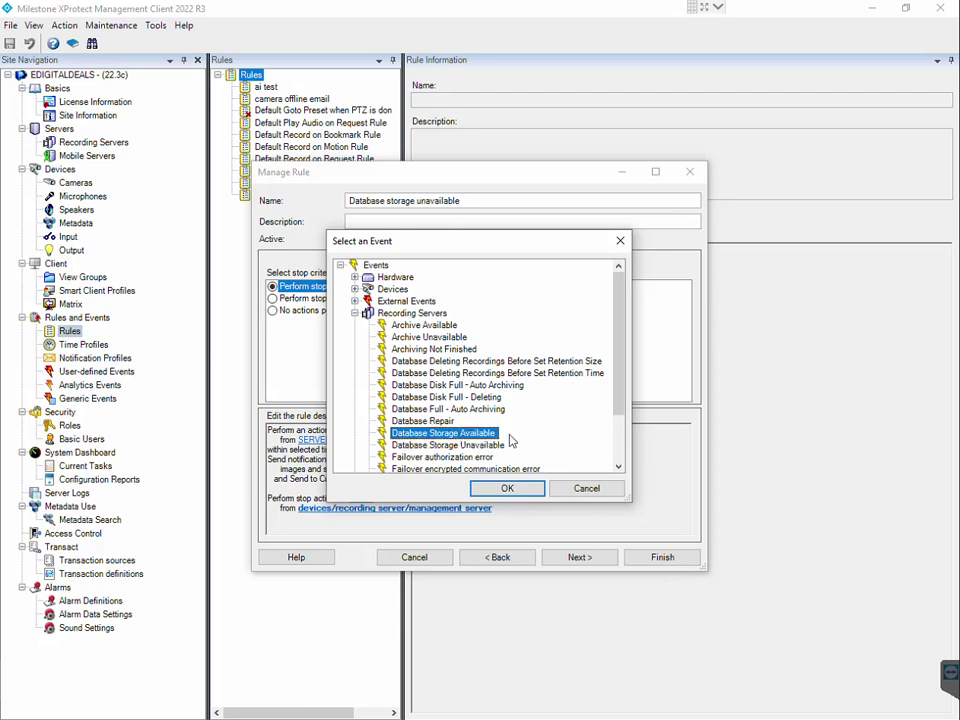
pyautogui.click(507, 489)
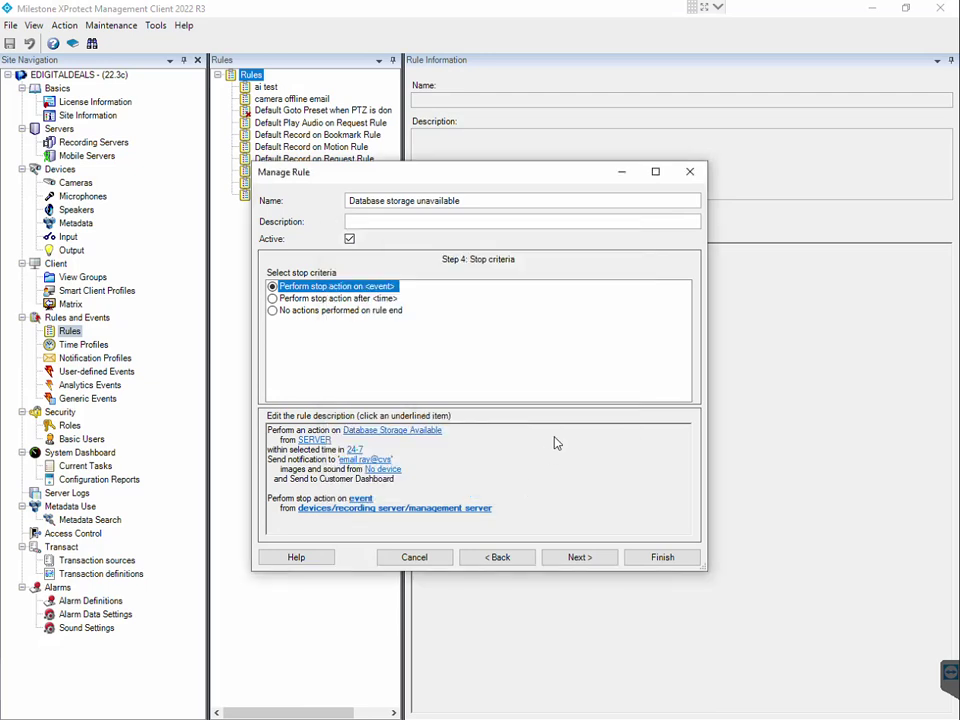
# Step: After the missing-selections warning, change the trigger back to Database Storage Unavailable
pyautogui.click(581, 557)
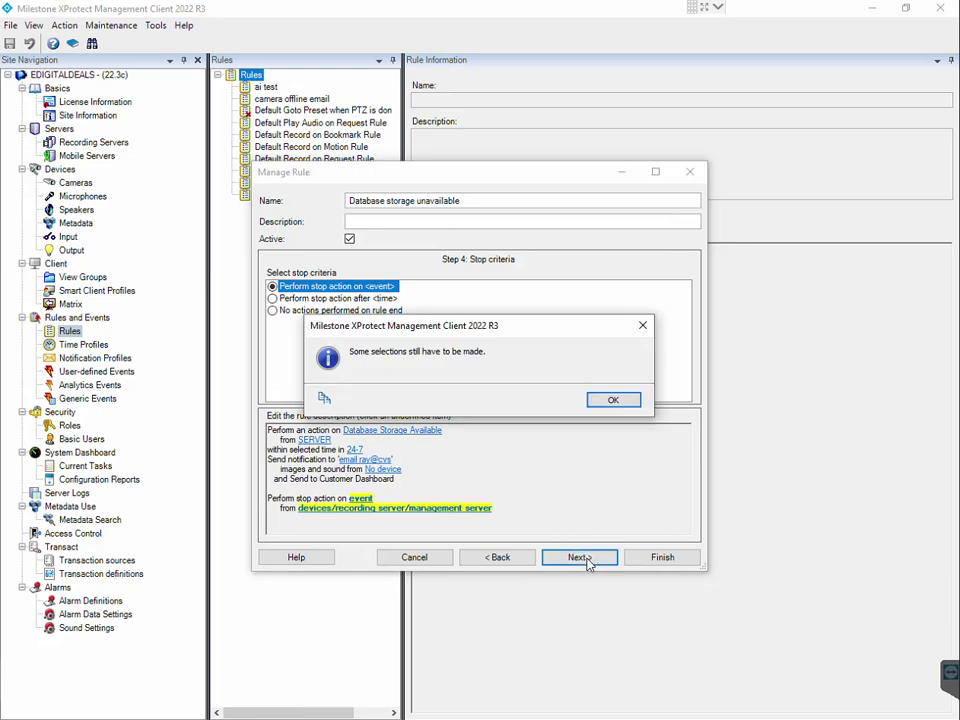
pyautogui.click(614, 400)
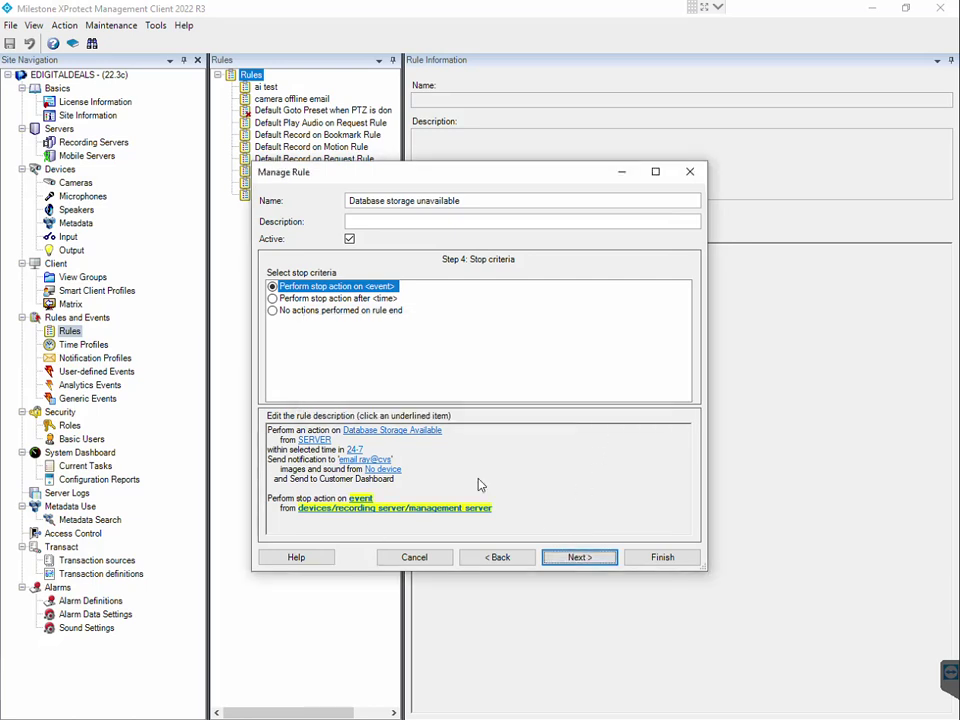
pyautogui.click(361, 499)
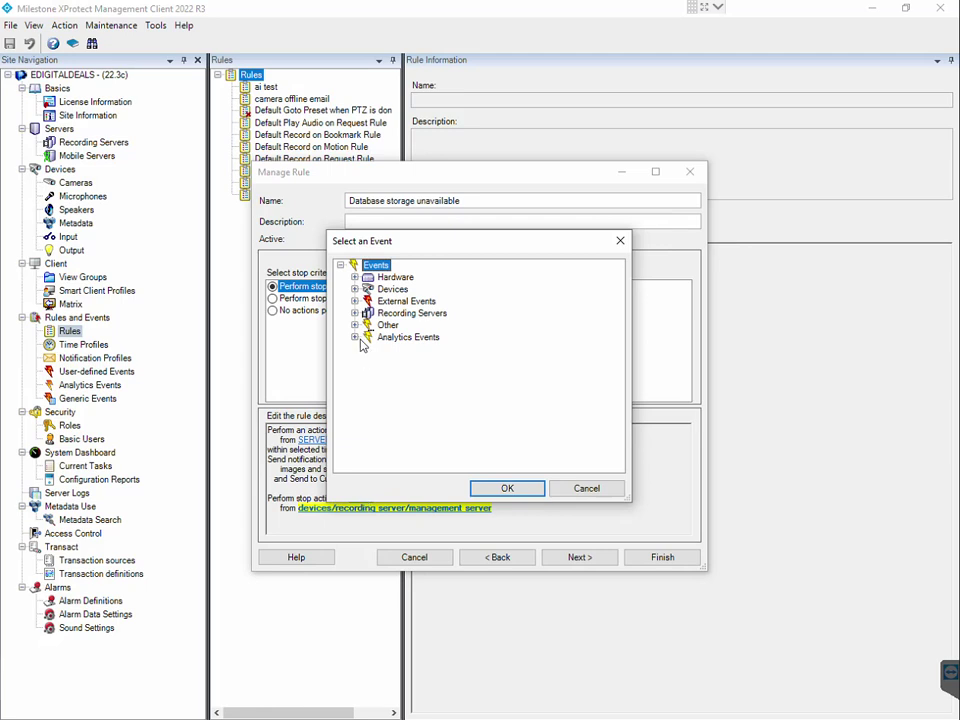
pyautogui.click(585, 489)
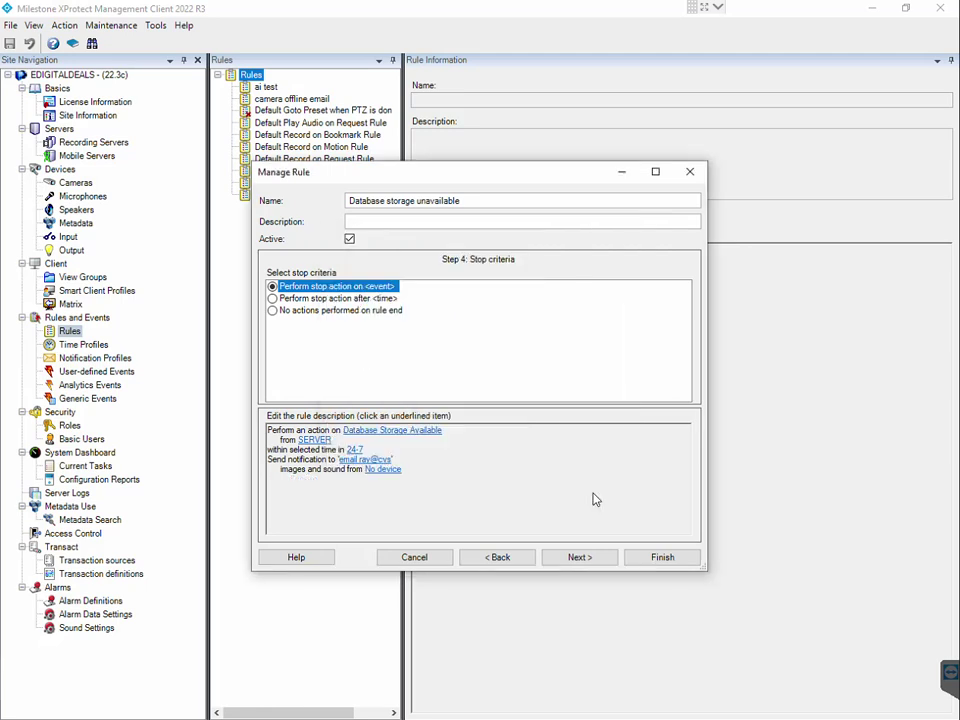
pyautogui.click(414, 432)
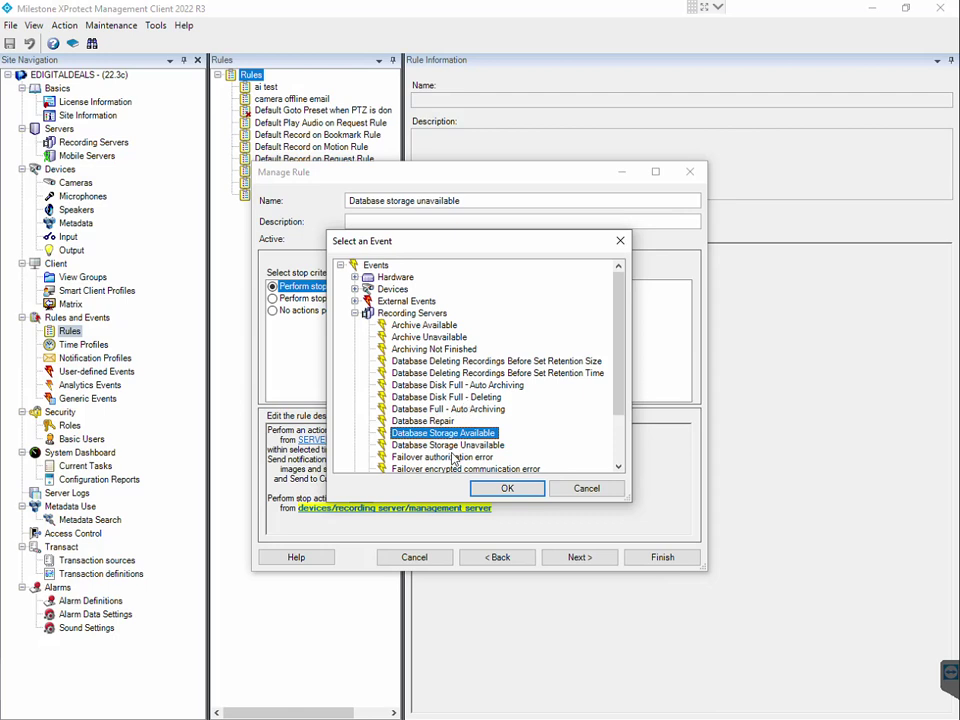
pyautogui.click(450, 446)
pyautogui.click(503, 488)
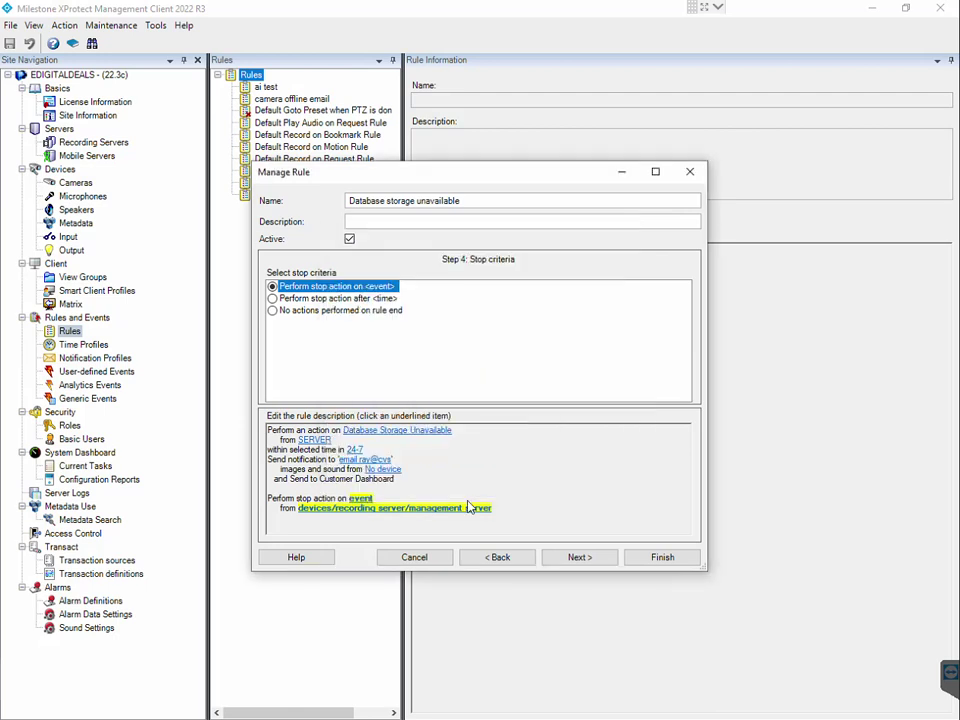
# Step: Set the stop event to Database Storage Available from the Recording Servers events
pyautogui.click(360, 509)
pyautogui.click(355, 313)
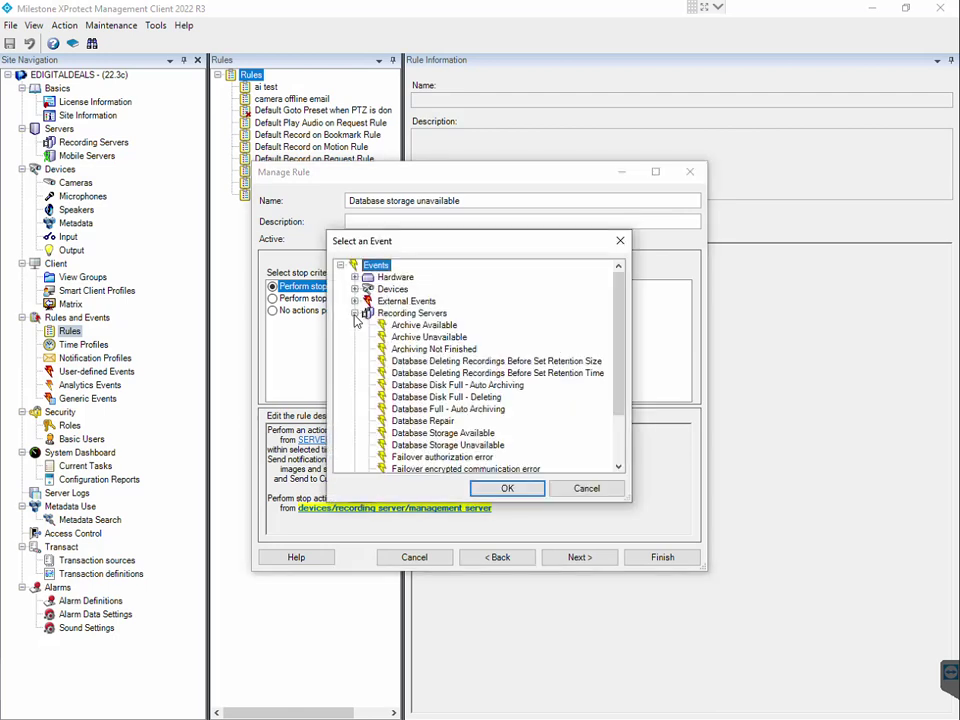
pyautogui.click(445, 433)
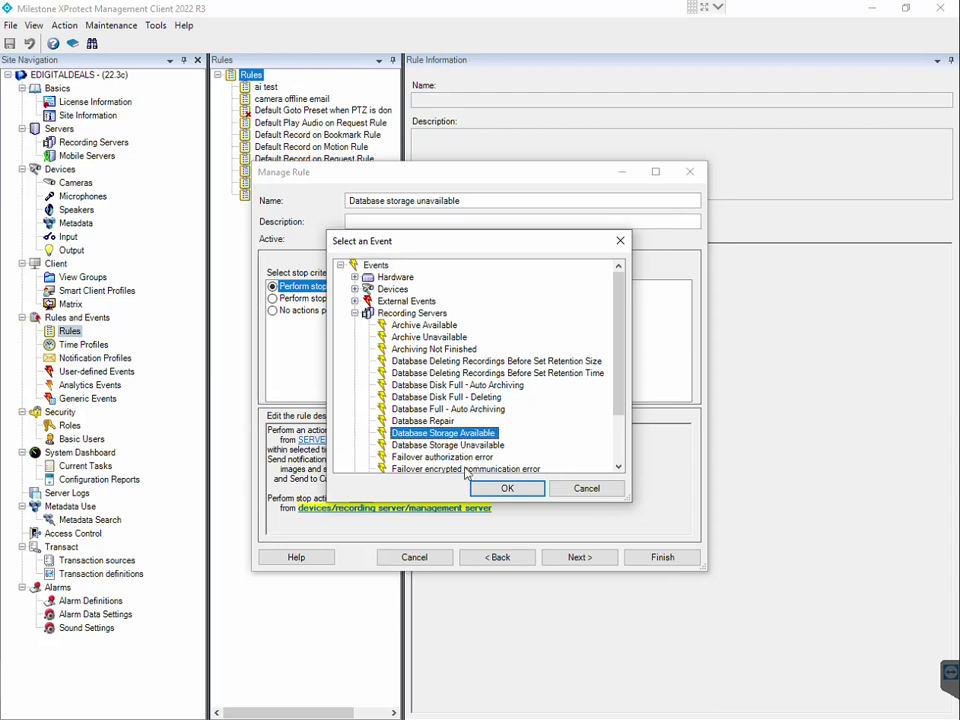
pyautogui.click(505, 488)
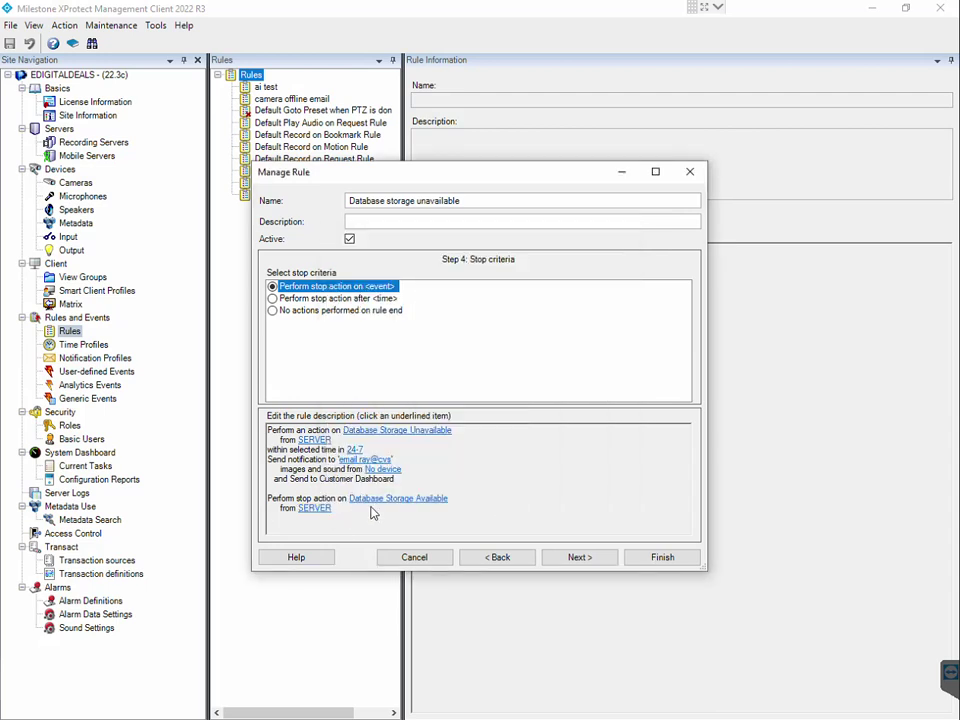